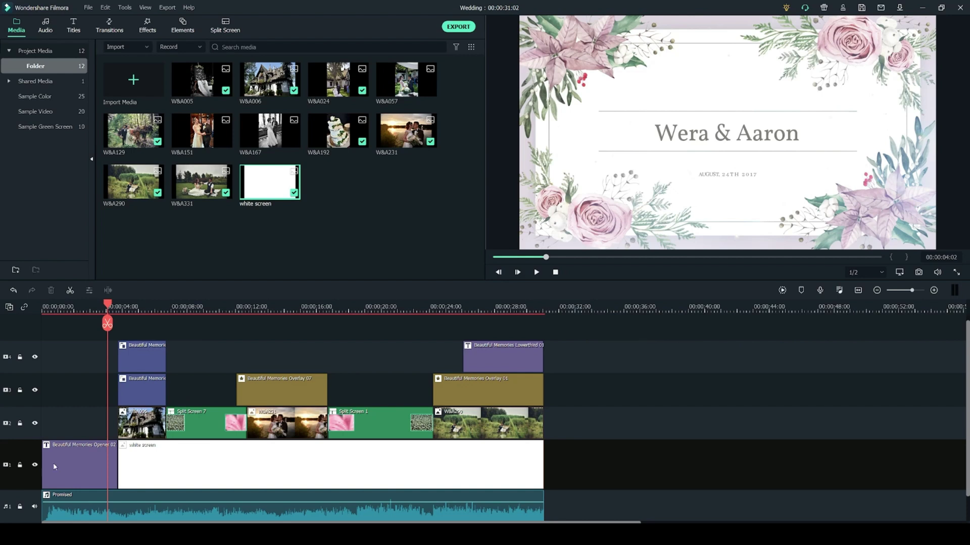
Mute the Promised music track and play the opening title silently from near the start
left_click(35, 507)
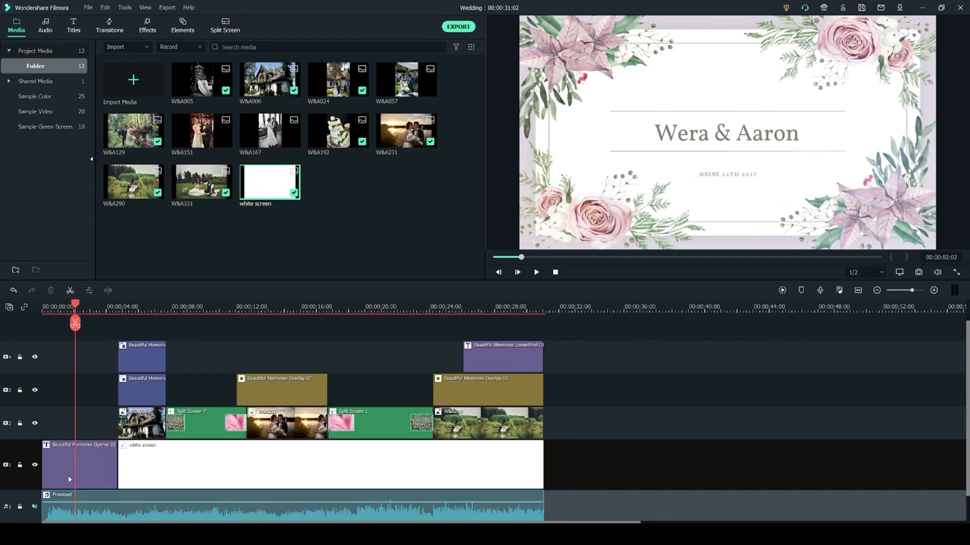
left_click(54, 425)
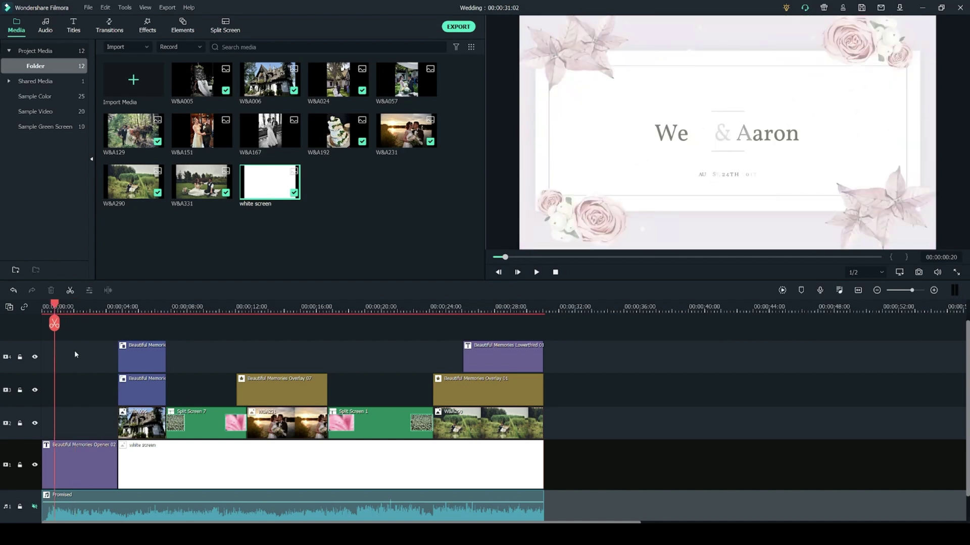
key("space")
key("space")
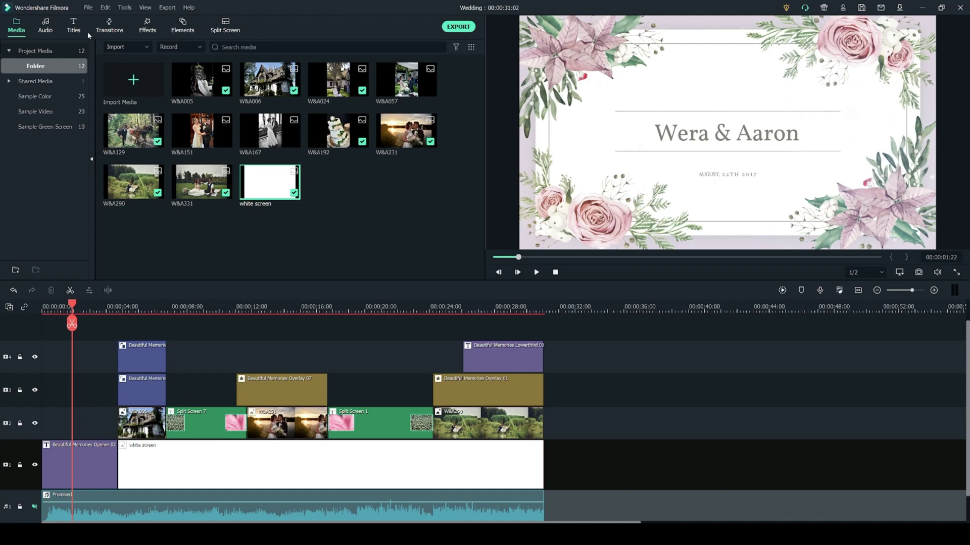
Browse the Filmstock Beautiful Memories title collection and preview its opener template
left_click(73, 26)
scroll(53, 235, "down", 1)
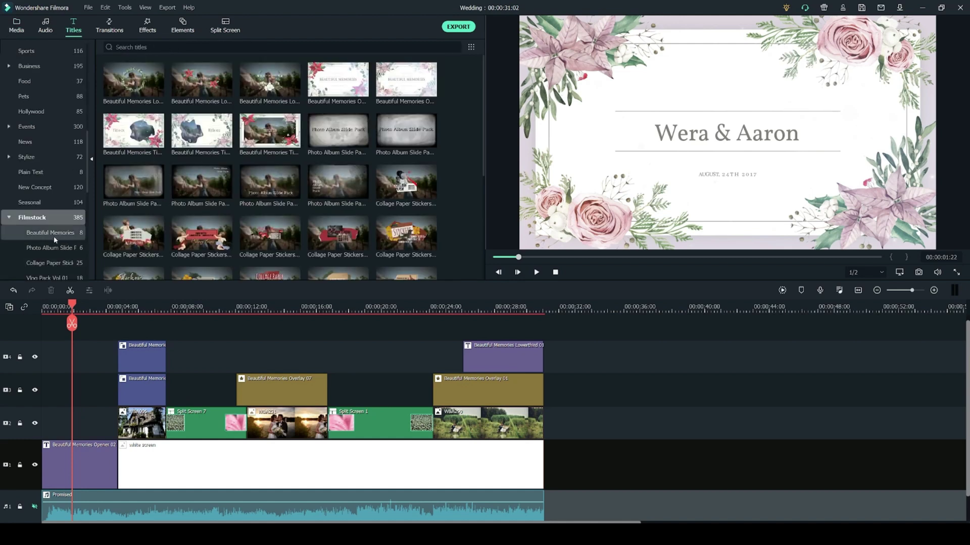
left_click(51, 235)
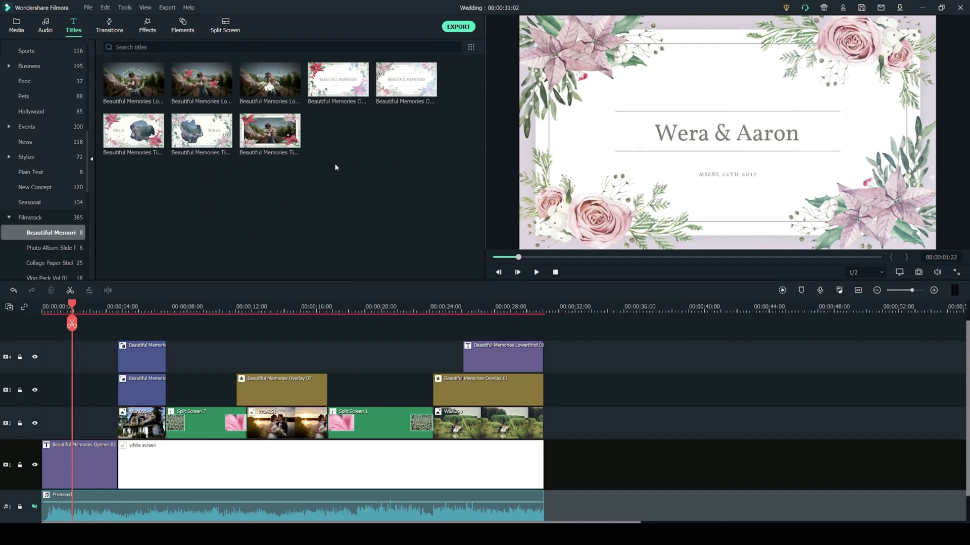
double_click(337, 86)
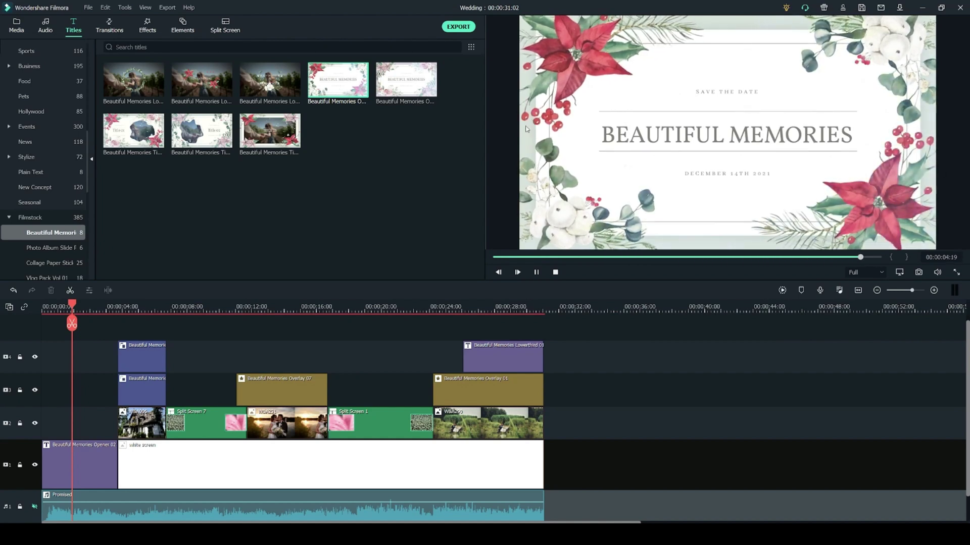
Replace the old Beautiful Memories Opener 02 clip with the new opener at the timeline start, then play it
left_click(95, 397)
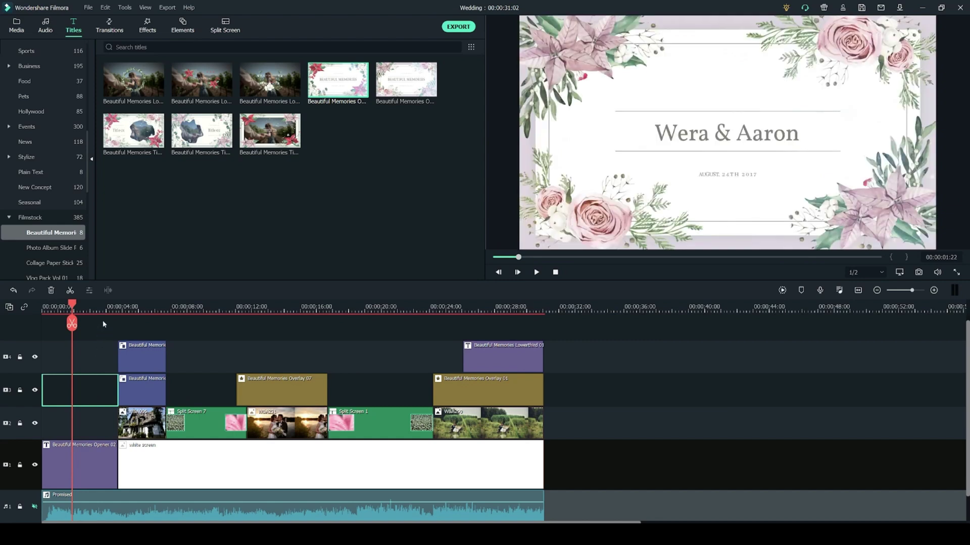
left_click(76, 471)
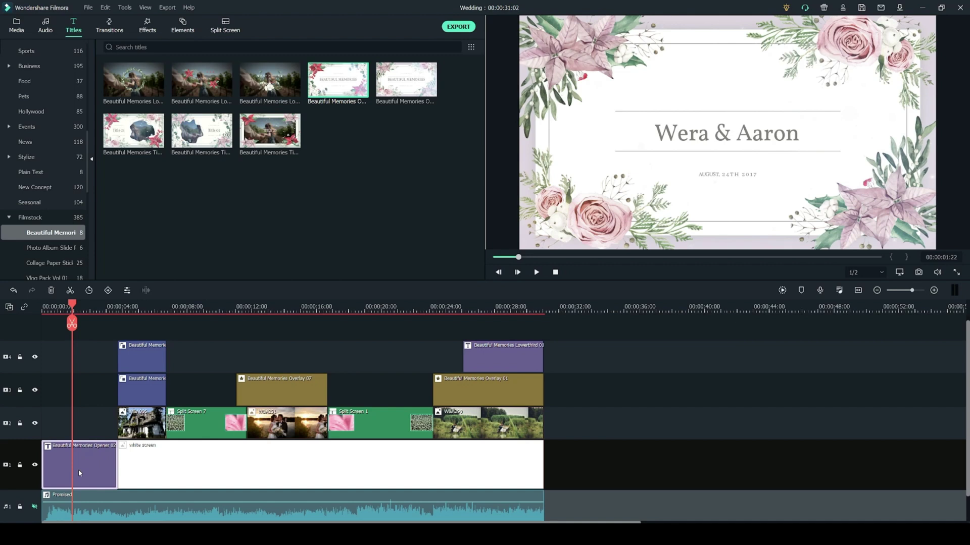
key("Delete")
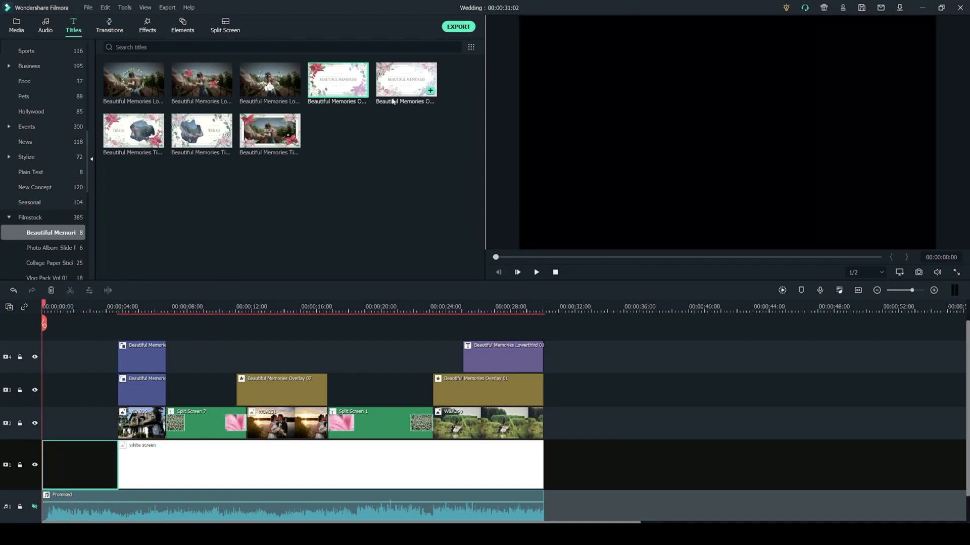
left_click_drag(406, 80, 47, 492)
scroll(93, 380, "down", 2)
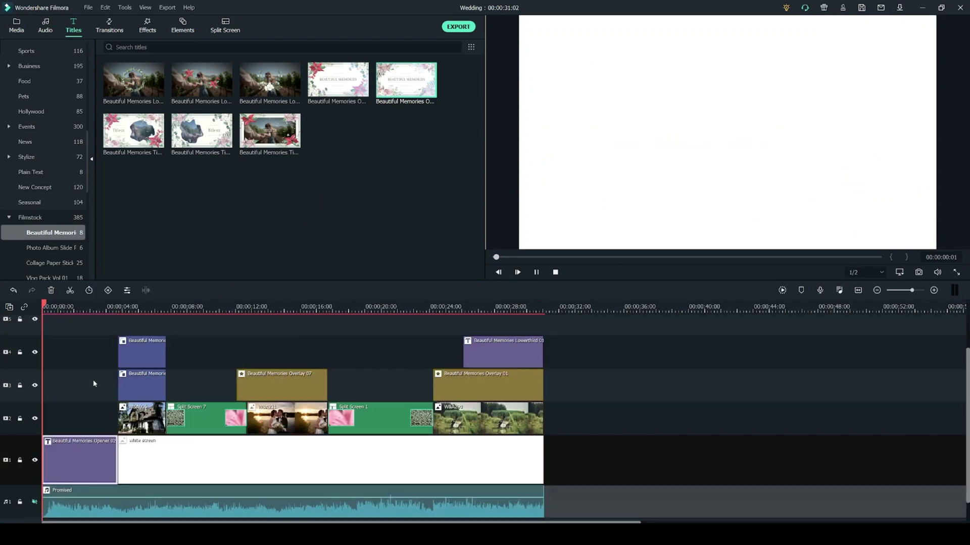
key("space")
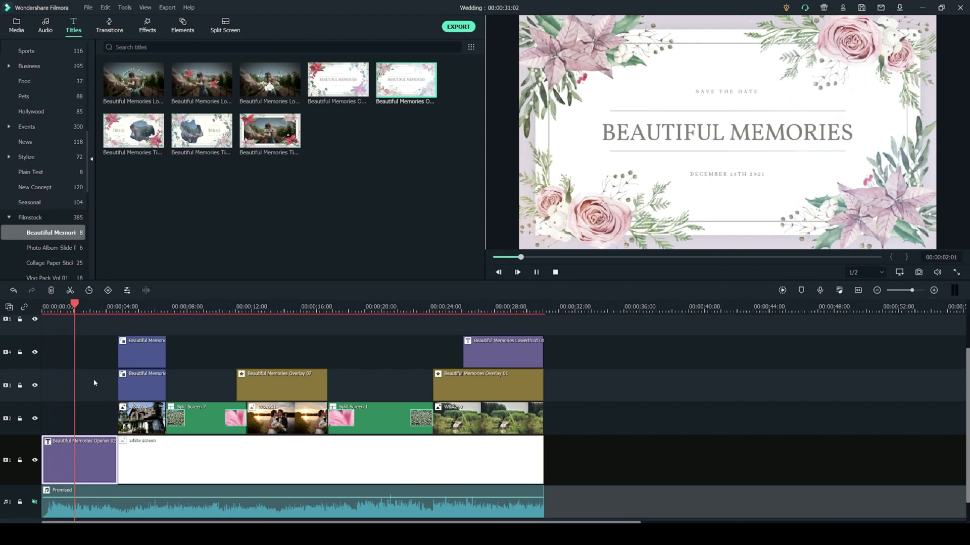
key("space")
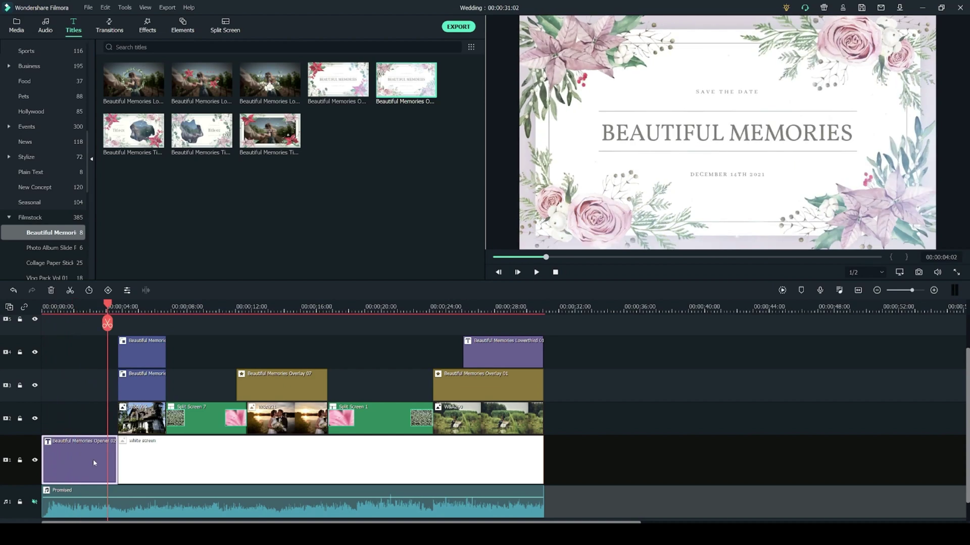
Replace the BEAUTIFUL MEMORIES text with the couple's names and edit the date to AUGUST 24TH 2017
double_click(83, 466)
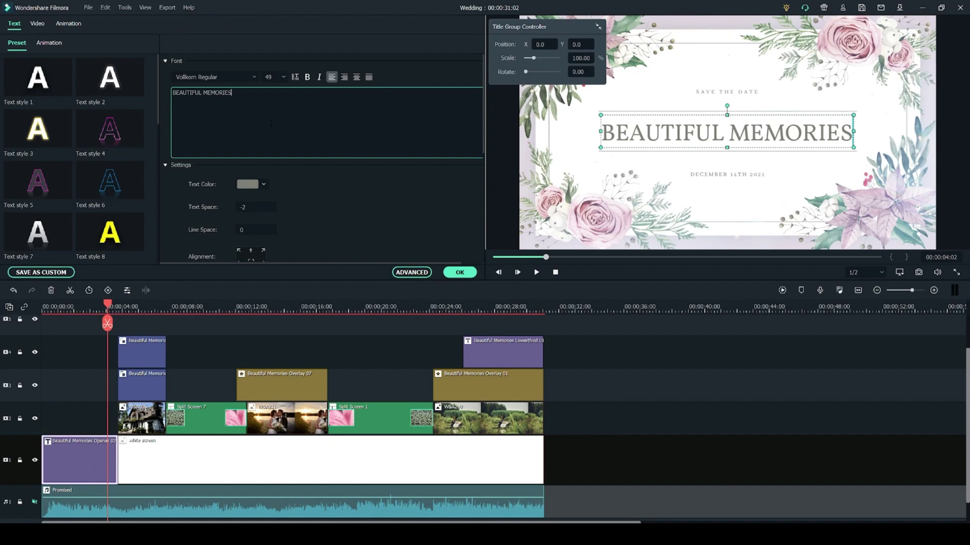
key("ctrl+a")
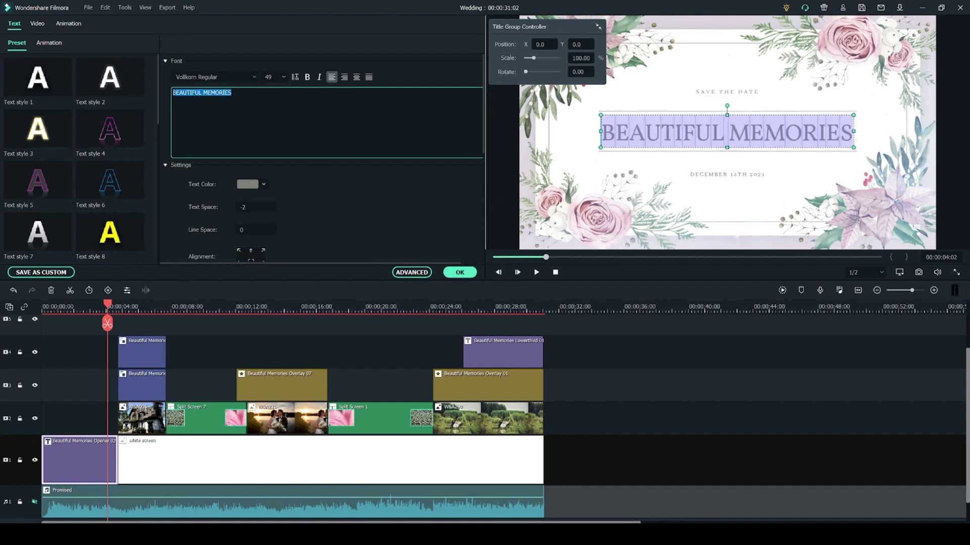
type("Aaron & Wera")
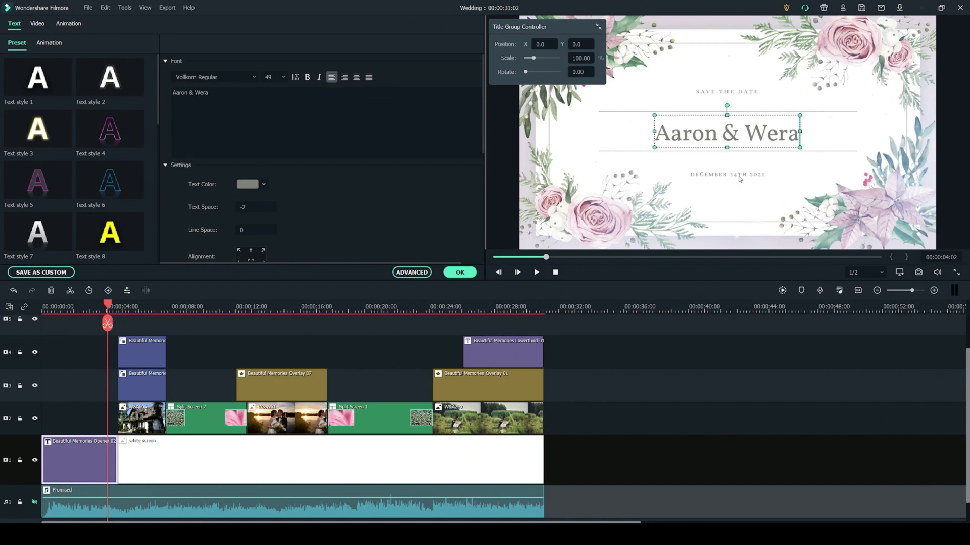
left_click(739, 179)
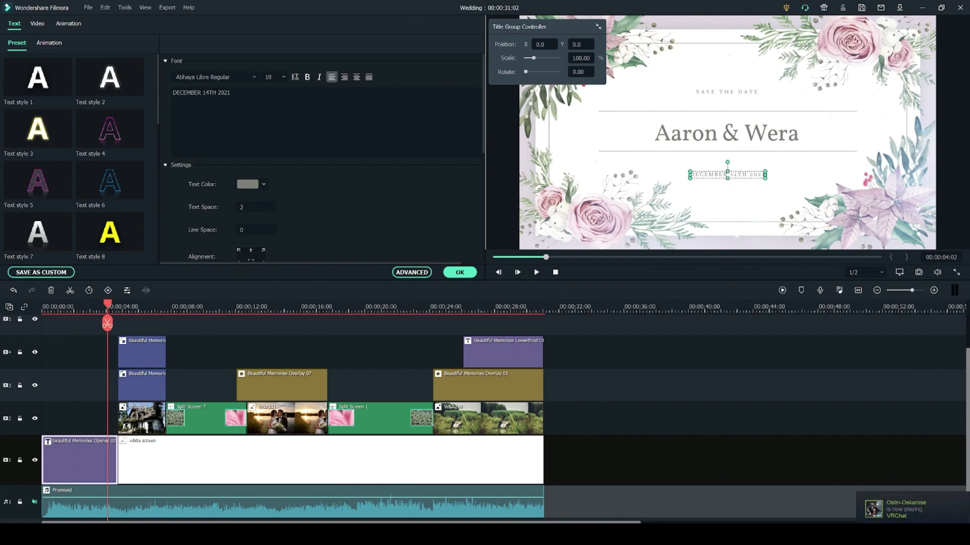
double_click(738, 179)
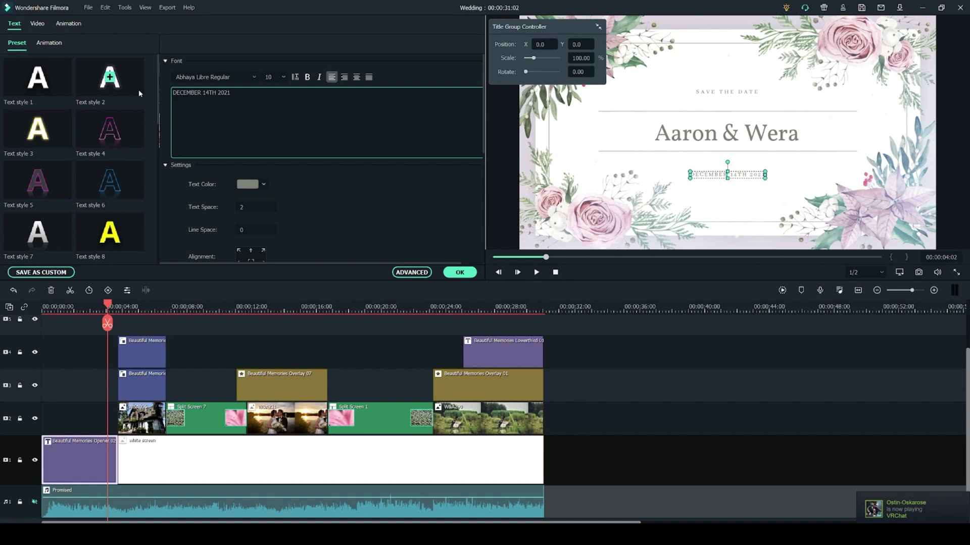
key("BackSpace")
key("BackSpace")
key("BackSpace")
key("BackSpace")
key("BackSpace")
key("BackSpace")
key("BackSpace")
key("BackSpace")
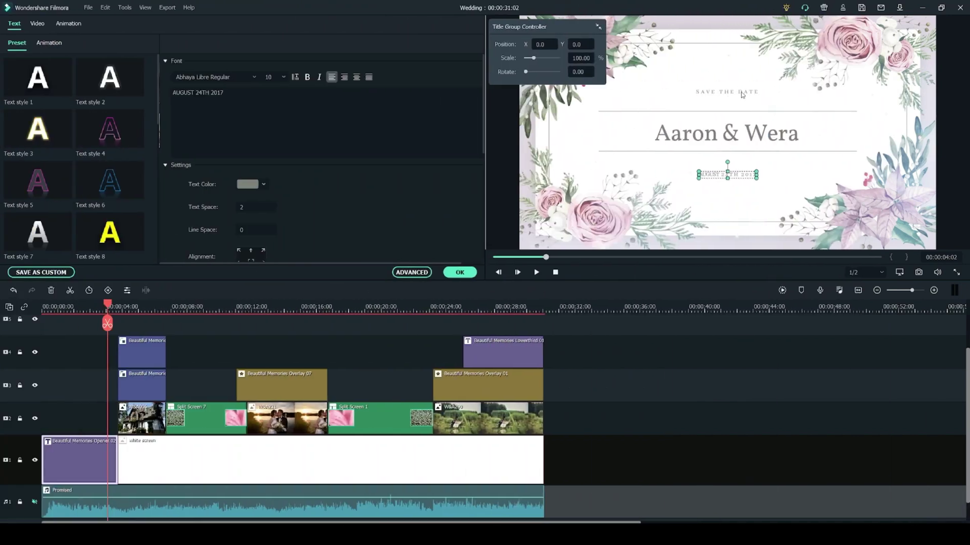
Delete the SAVE THE DATE line and check the date and name text boxes
left_click(742, 95)
left_click(164, 93)
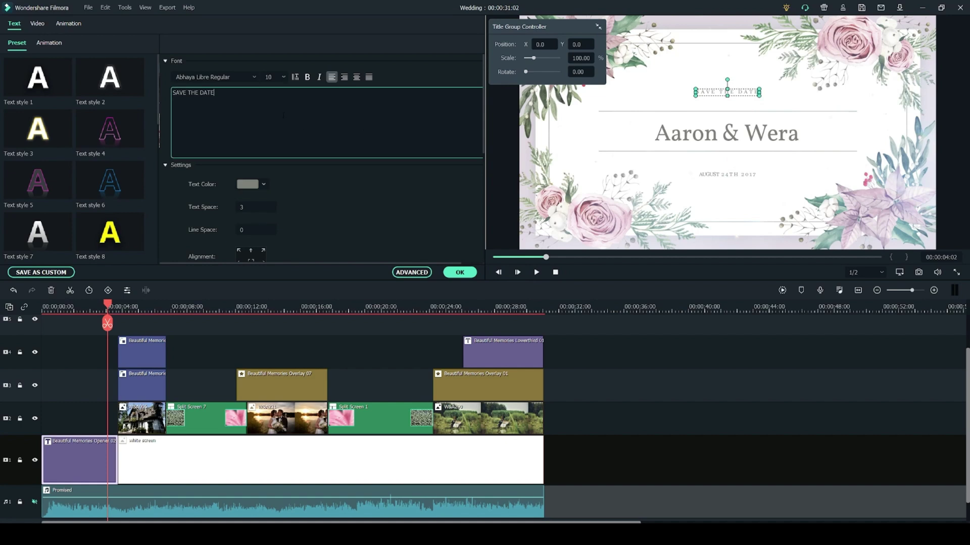
key("ctrl+a")
key("BackSpace")
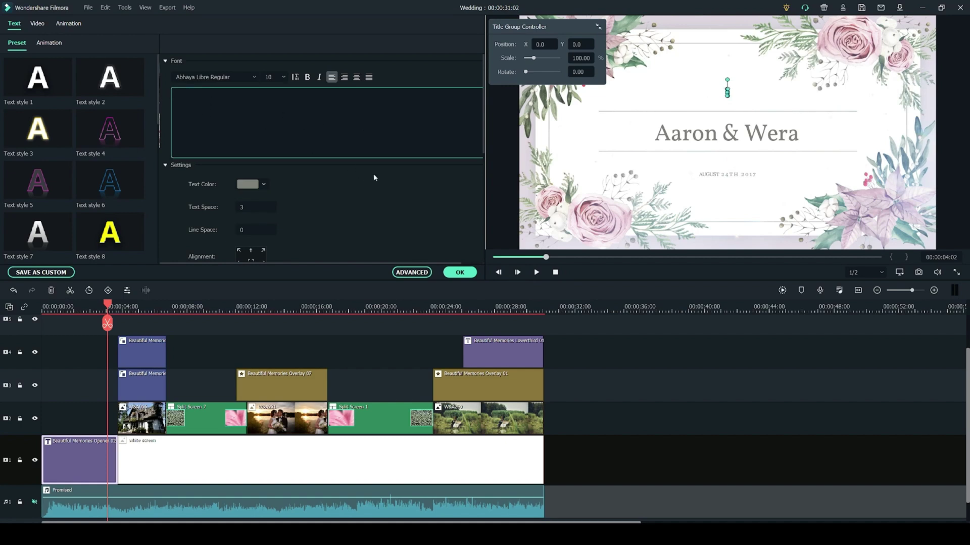
left_click(727, 174)
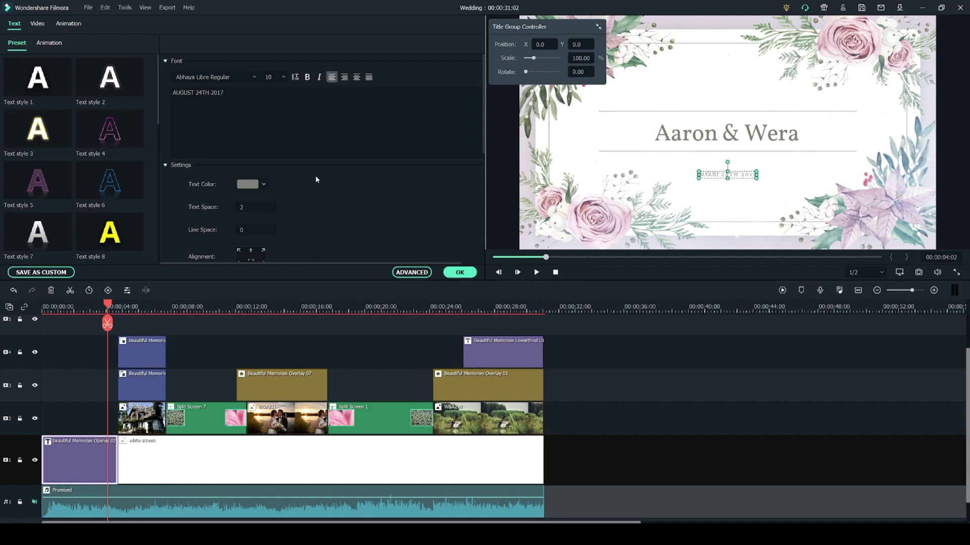
left_click(666, 133)
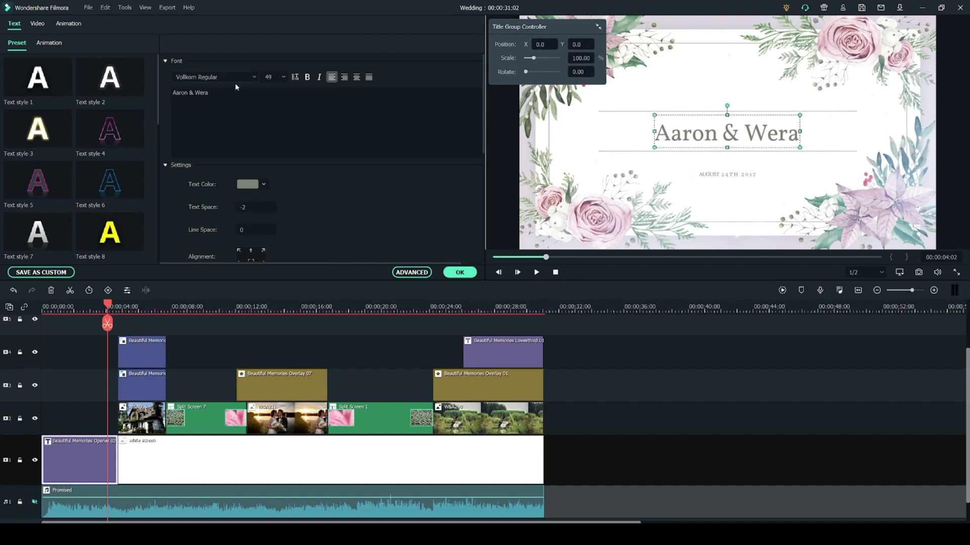
Add the W&A231 photo to track 2 after the existing clips and show the Split Screen templates
scroll(303, 206, "down", 1)
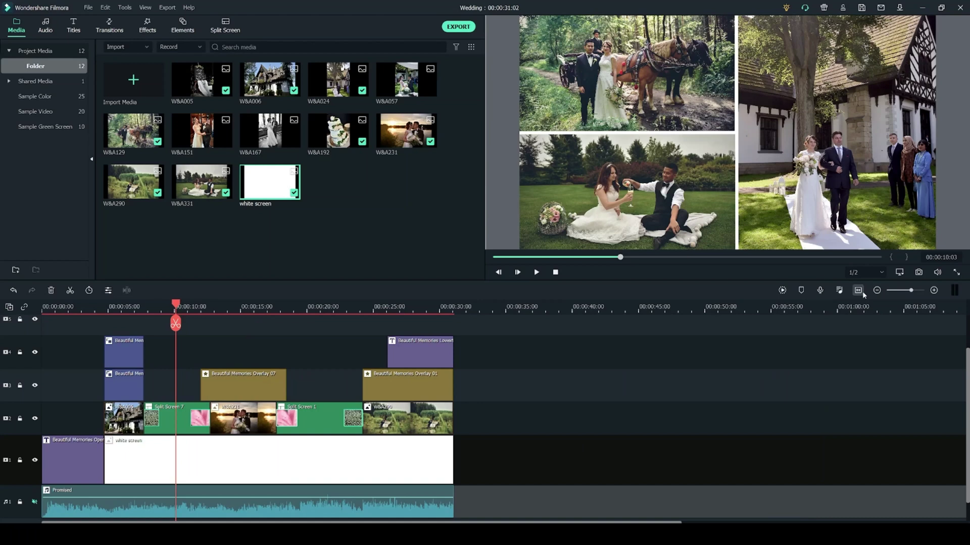
left_click_drag(406, 130, 489, 426)
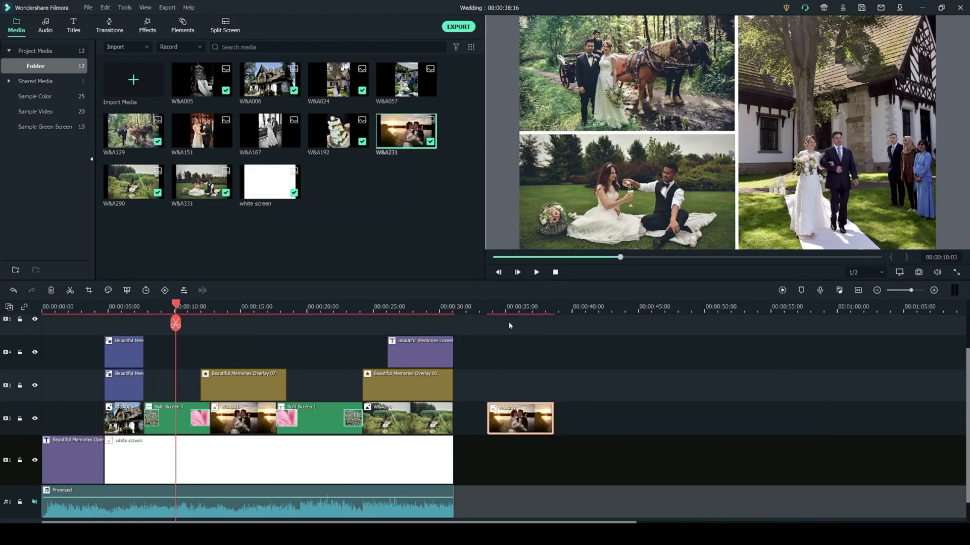
left_click(232, 30)
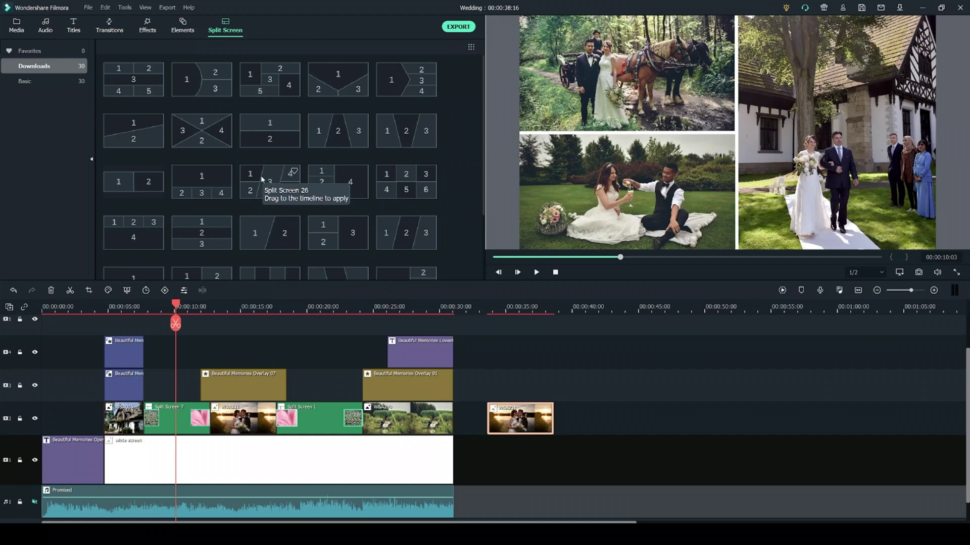
Add a five-panel split screen to track 2, filling zone 3 with the black-and-white photo and zone 1 with a shrunken W&A024
left_click_drag(261, 175, 598, 425)
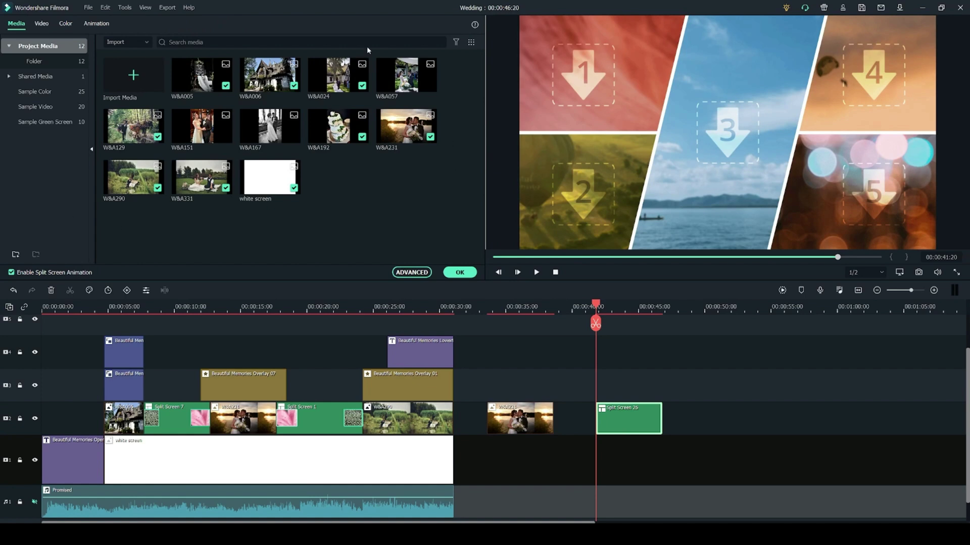
left_click(460, 272)
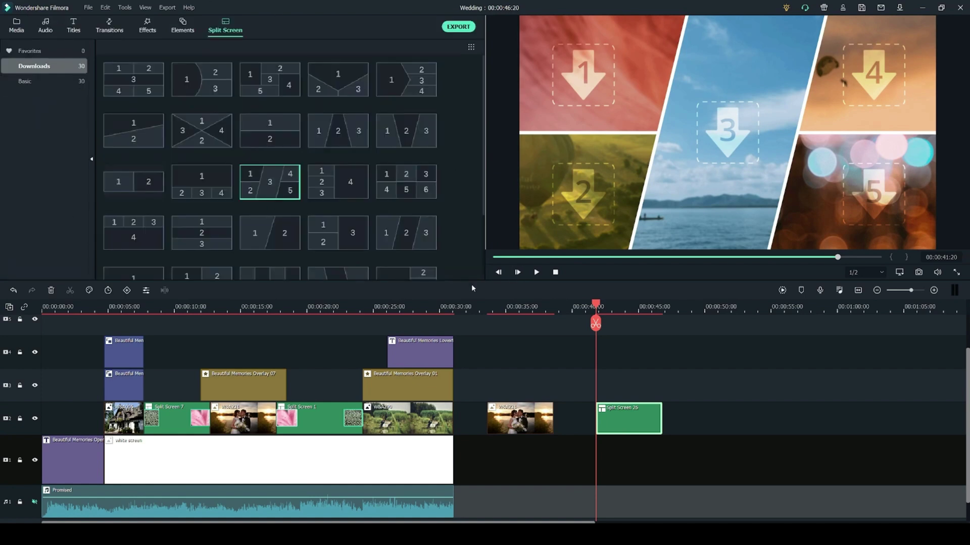
double_click(631, 424)
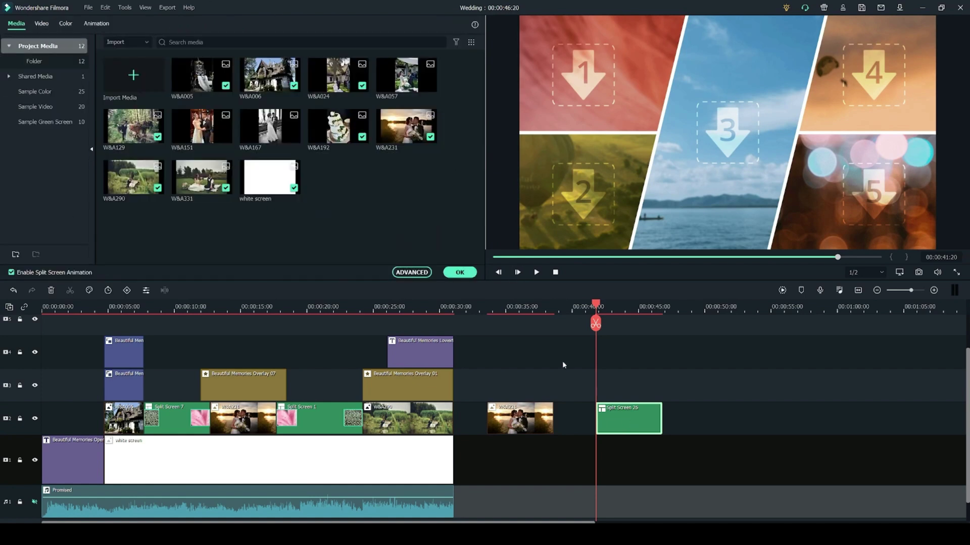
left_click_drag(270, 127, 715, 153)
left_click_drag(338, 79, 601, 64)
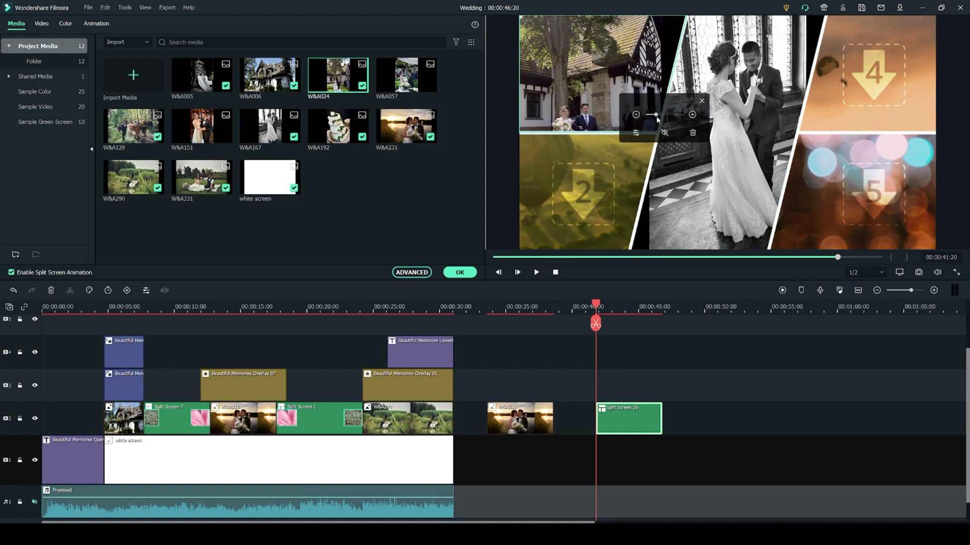
left_click(654, 116)
left_click_drag(654, 116, 622, 116)
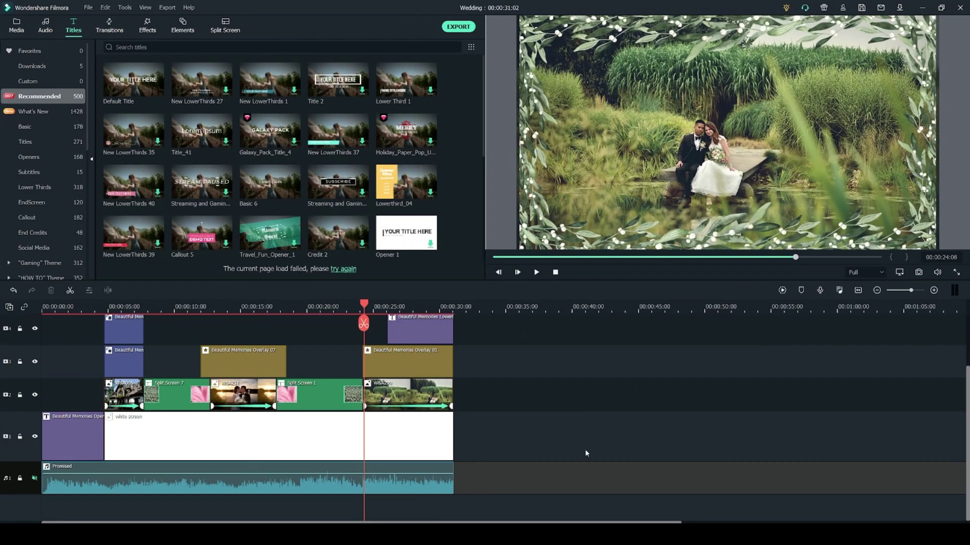
Preview the timeline, then place W&A290 on track 2 at about 00:00:35 and show its animation presets
key("space")
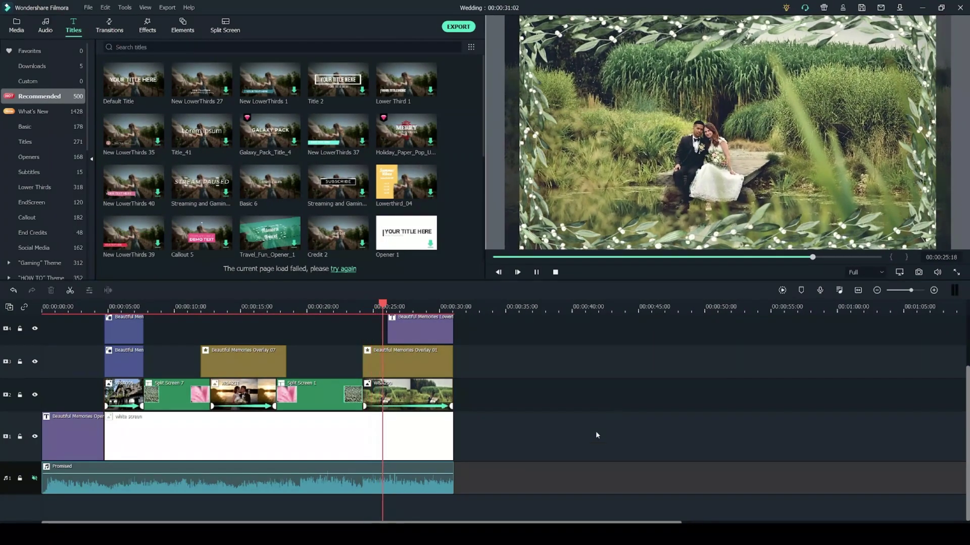
key("space")
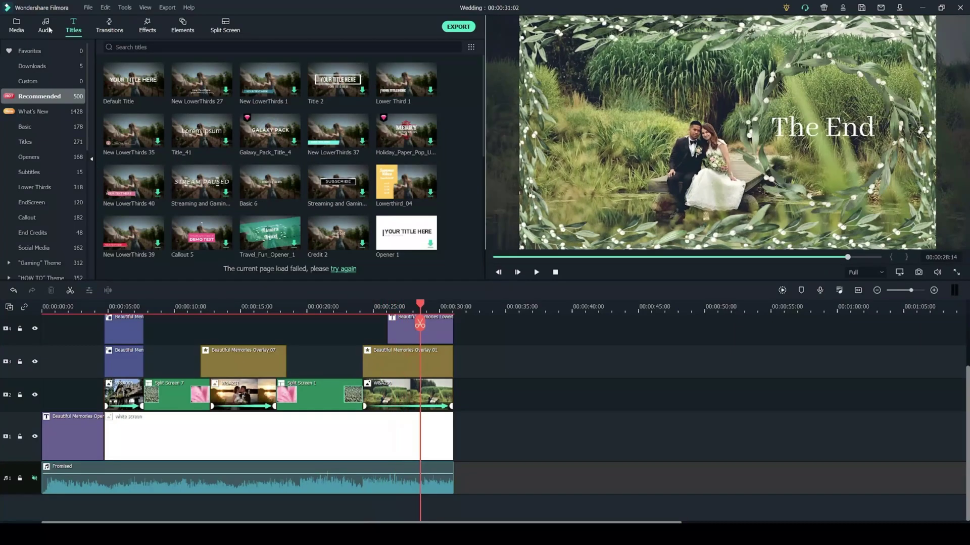
left_click(16, 25)
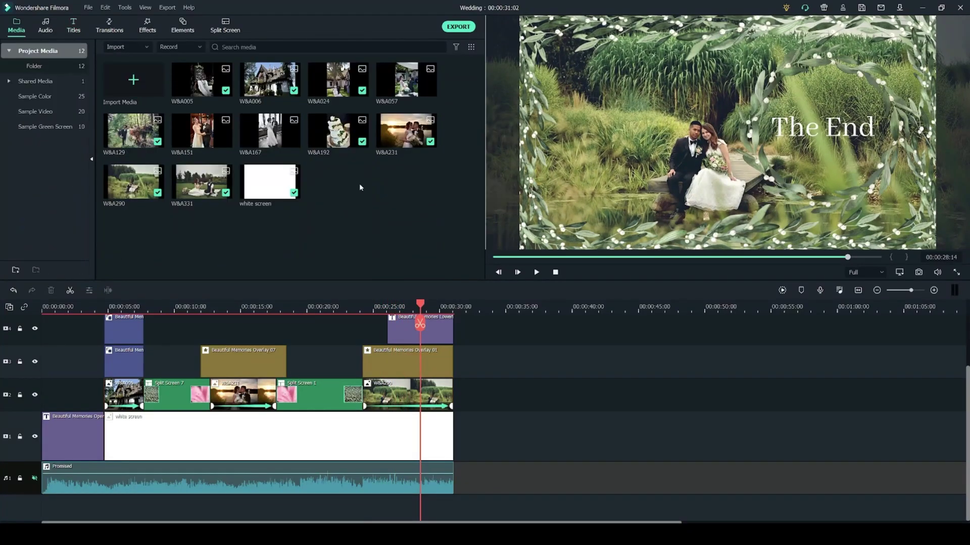
left_click_drag(134, 181, 588, 397)
double_click(589, 397)
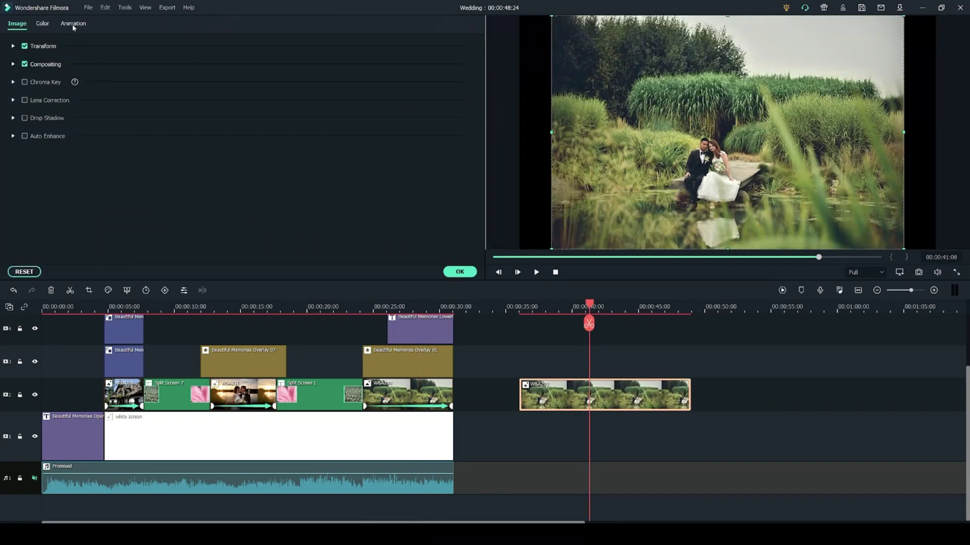
left_click(73, 25)
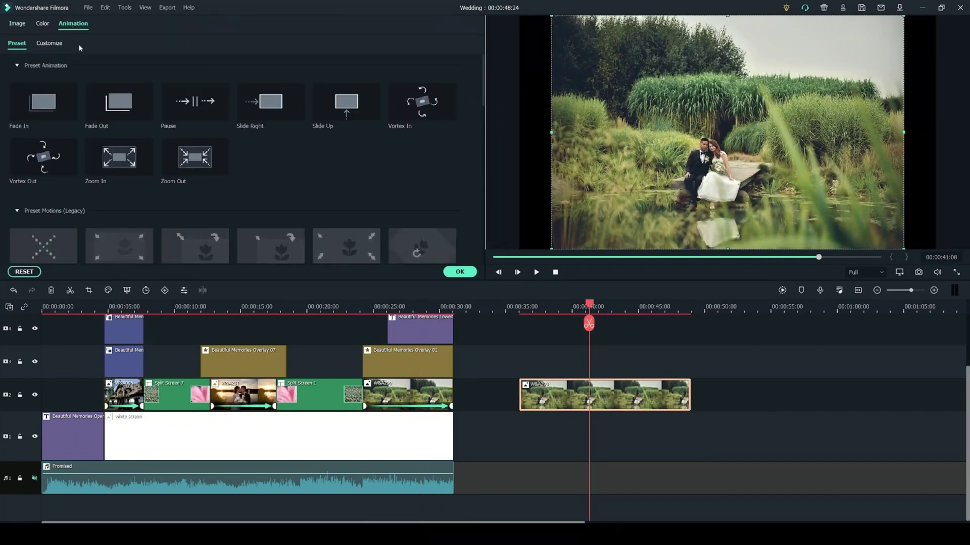
Add a custom keyframe at W&A290's start with scale about 118% and Y 30
left_click(49, 43)
left_click(601, 306)
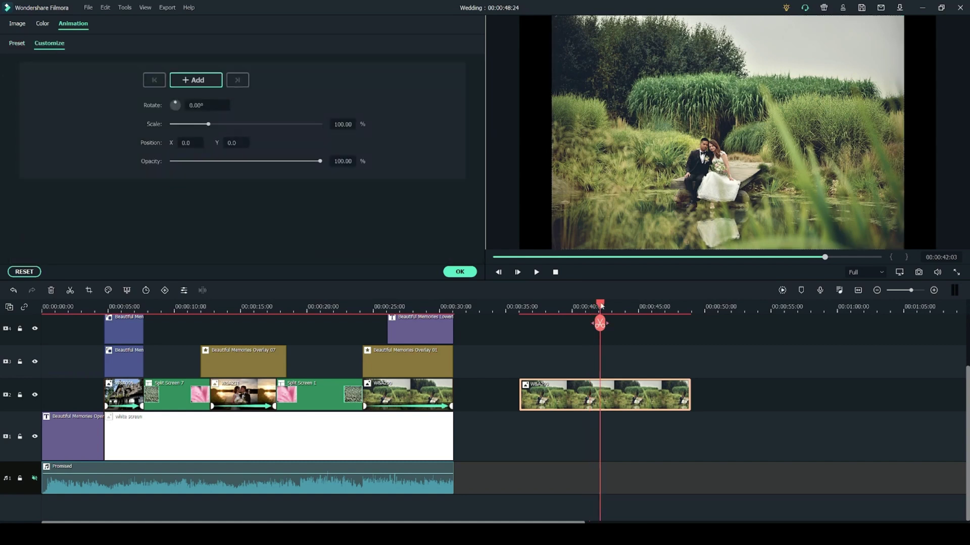
left_click_drag(601, 305, 521, 315)
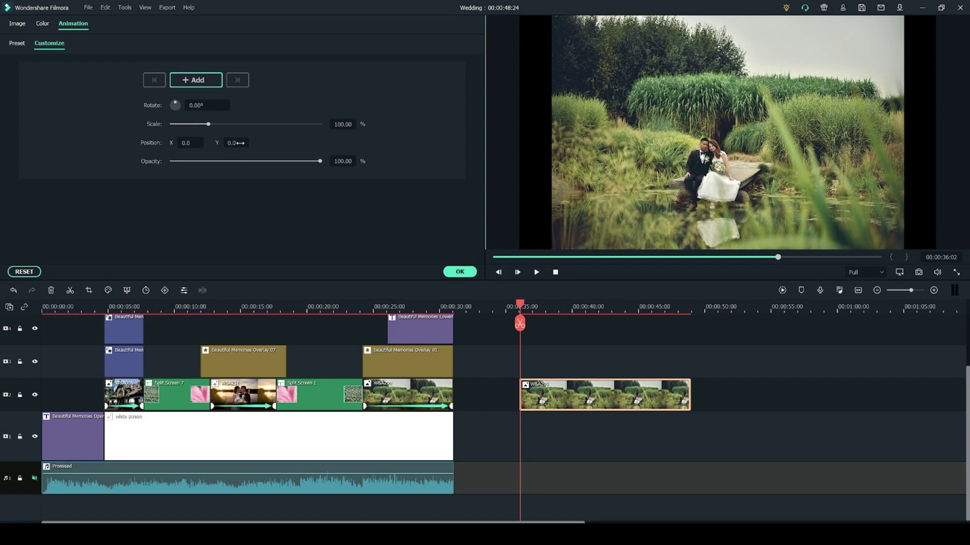
left_click(199, 81)
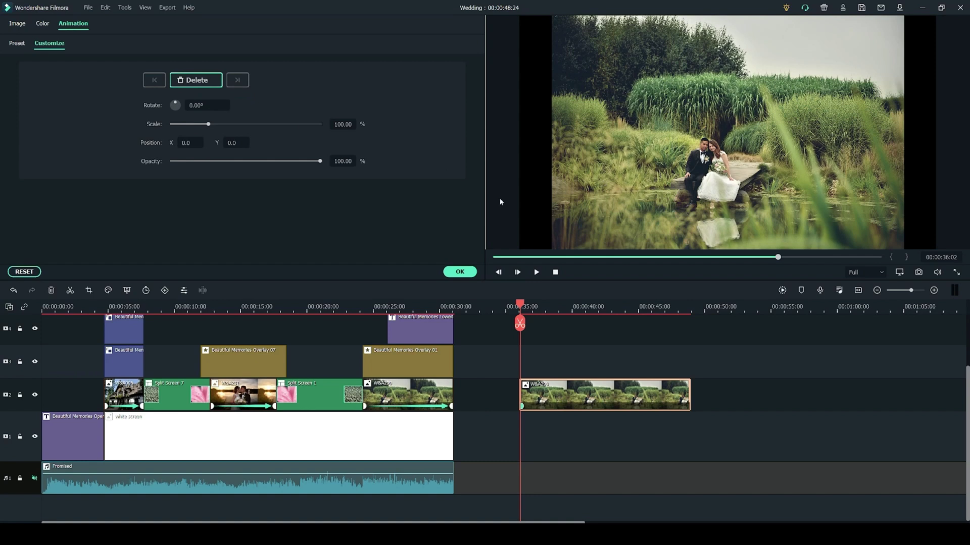
left_click_drag(208, 126, 216, 125)
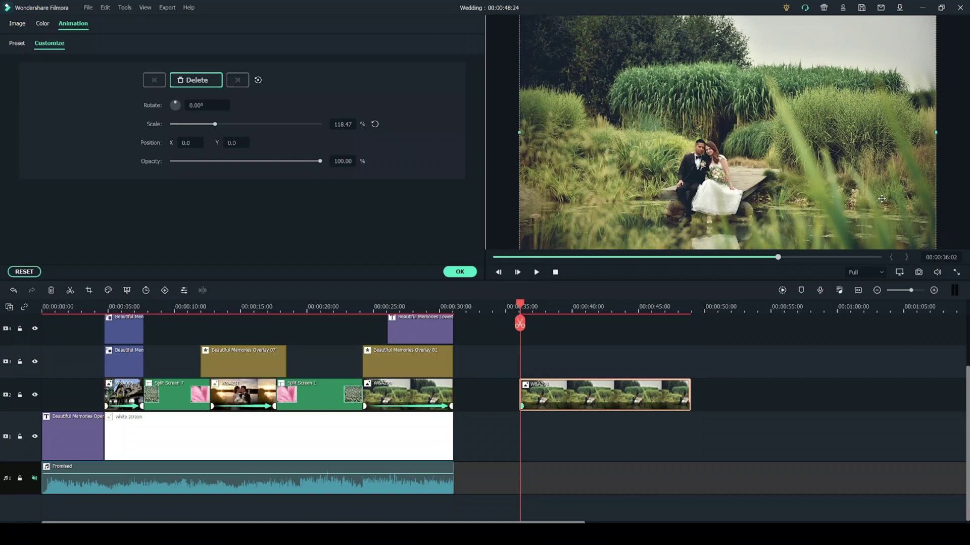
left_click_drag(543, 28, 535, 43)
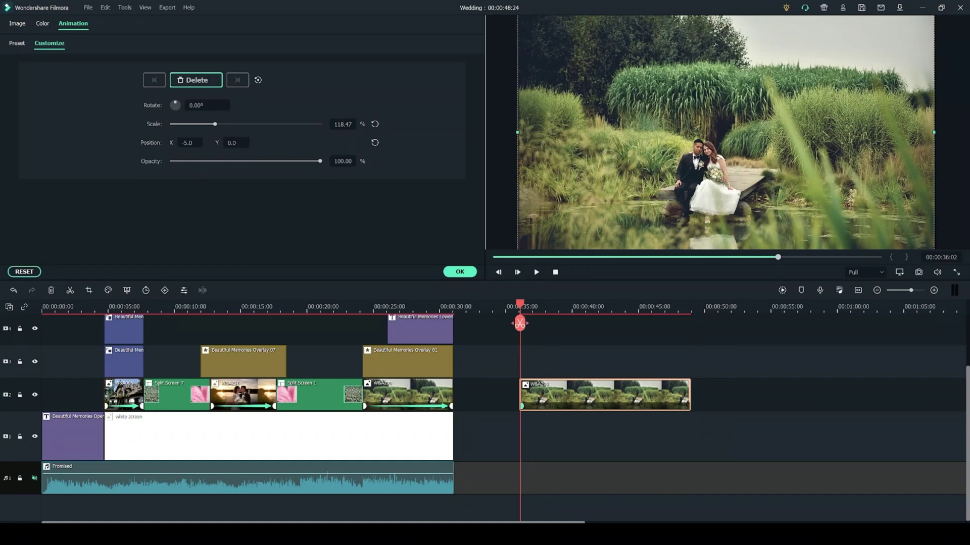
left_click_drag(707, 152, 707, 167)
Add an end keyframe zooming the photo to about 139%, then preview the zoom animation
left_click_drag(523, 305, 691, 314)
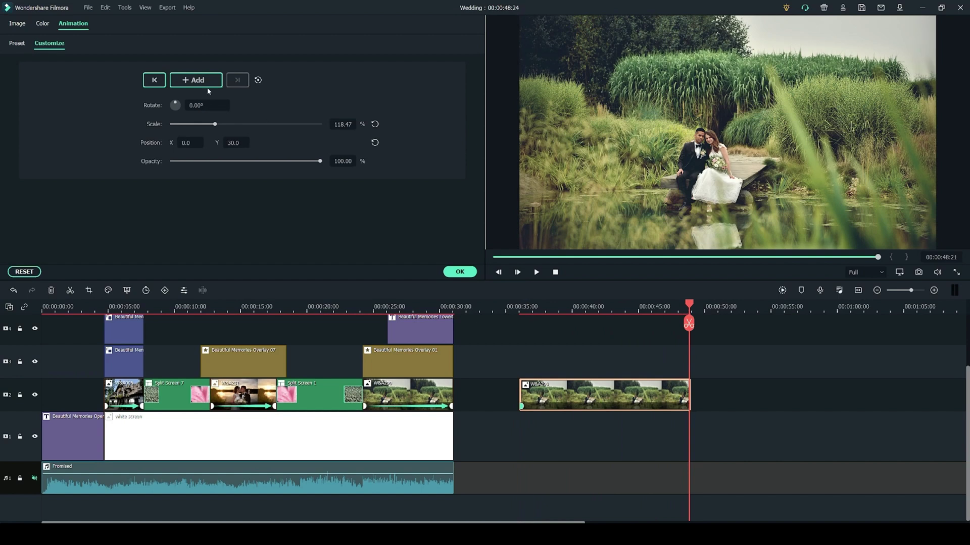
left_click(198, 84)
left_click_drag(217, 126, 225, 126)
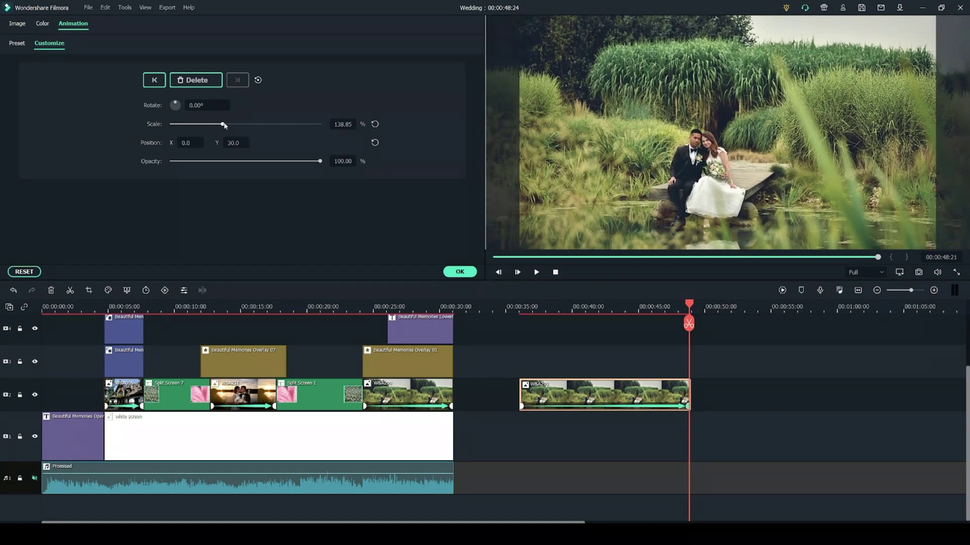
left_click(523, 309)
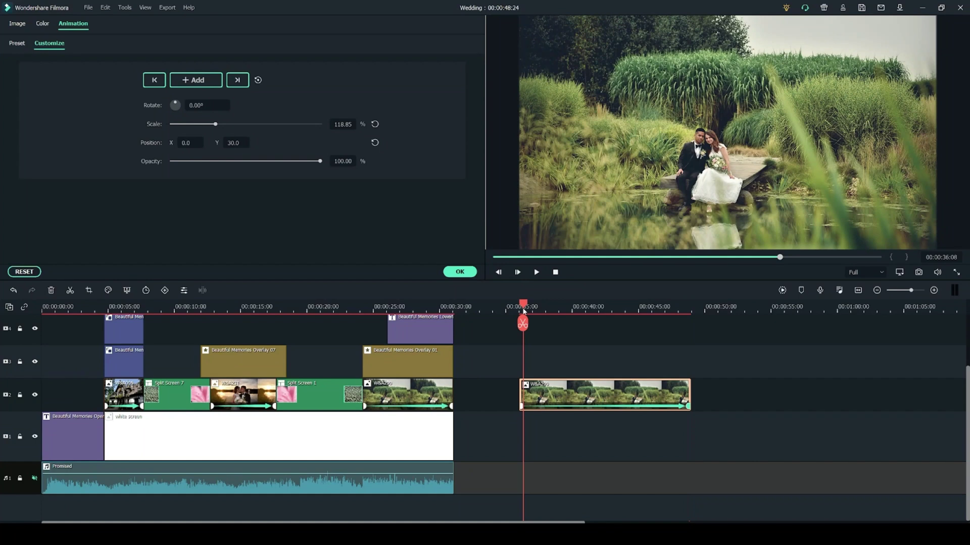
key("space")
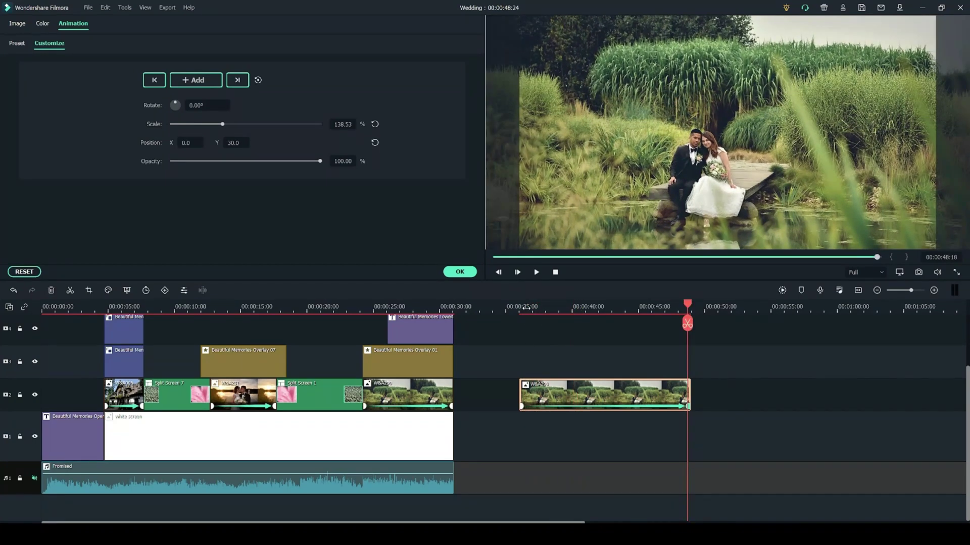
left_click(211, 306)
key("space")
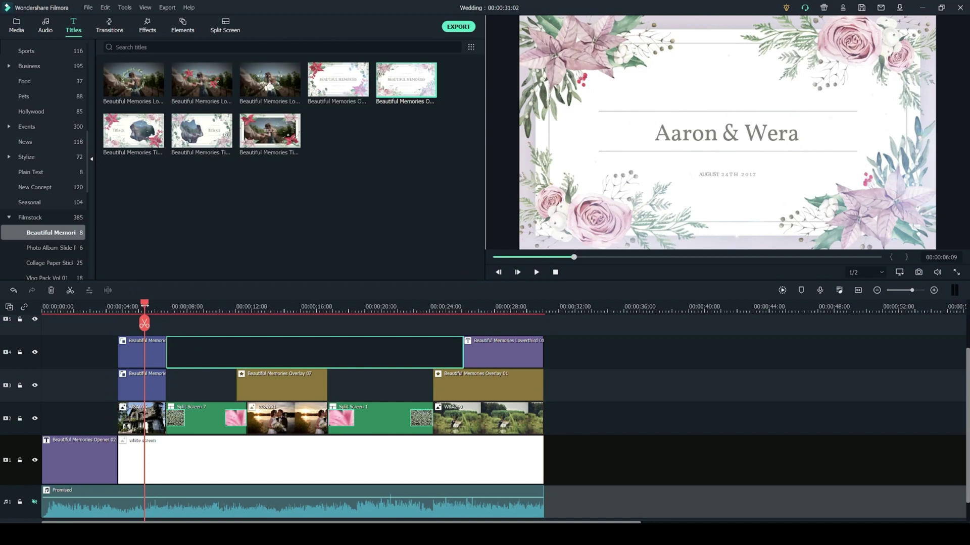
Delete the two Beautiful Memories flower clips from tracks 3 and 4
left_click(151, 384)
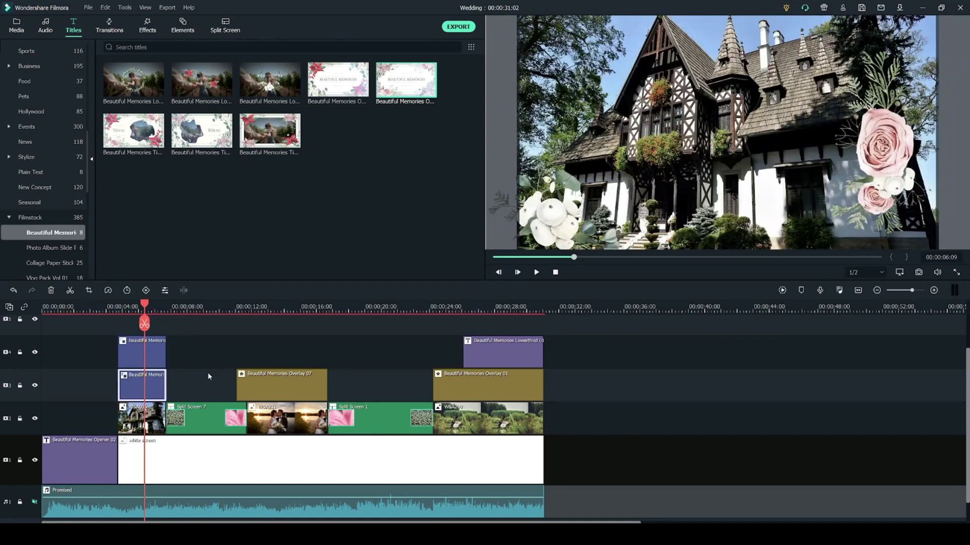
left_click(150, 361)
left_click(144, 388, "ctrl")
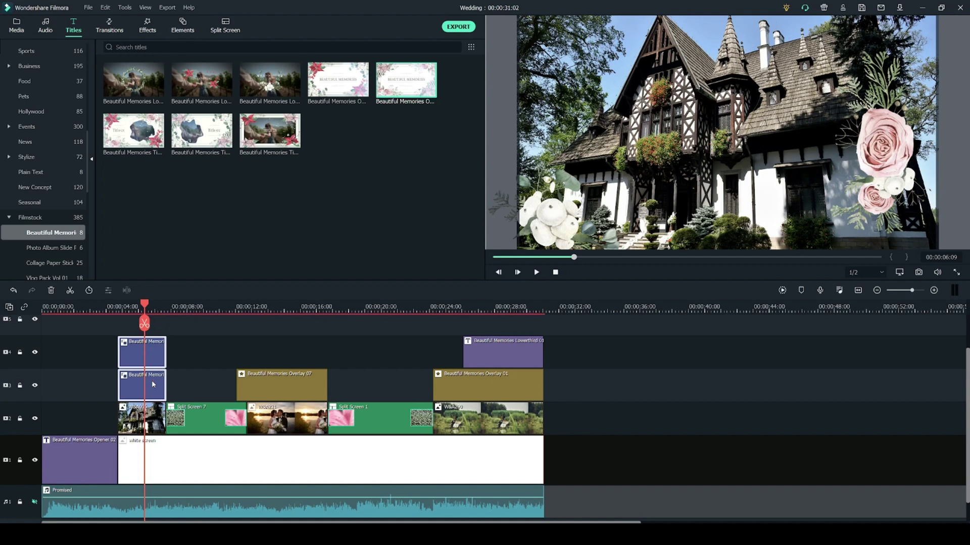
key("Delete")
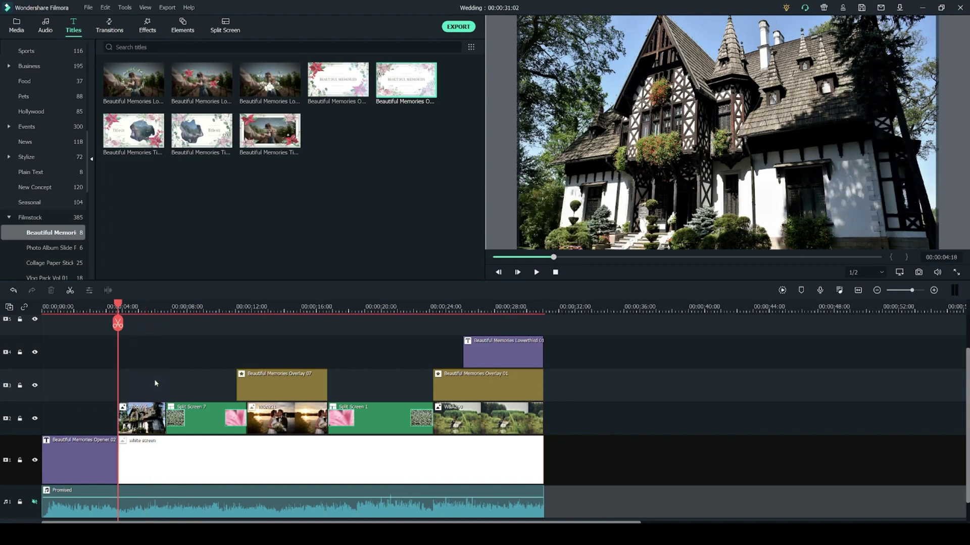
Add the Beautiful Memories white-flower element to track 3 over the house photo and trim it to 3 seconds
left_click(184, 29)
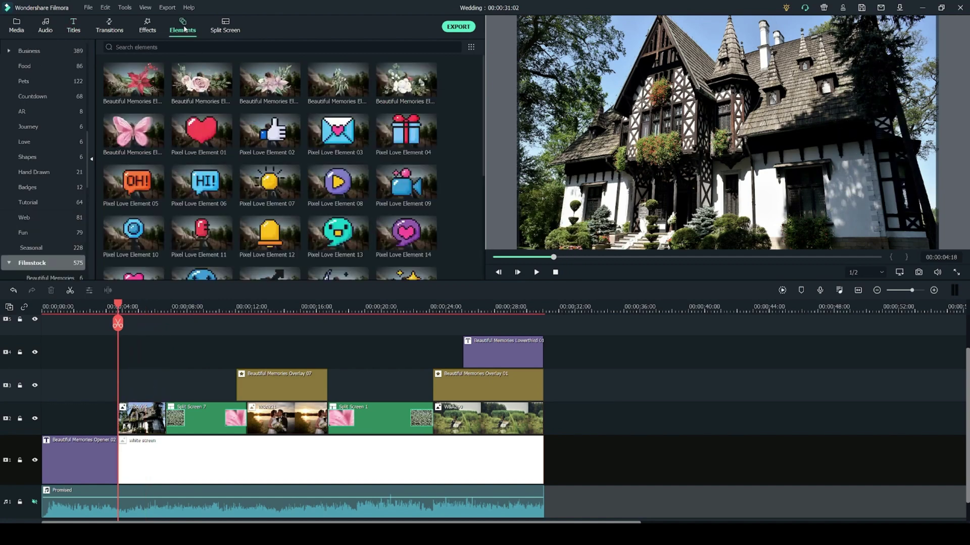
left_click(53, 279)
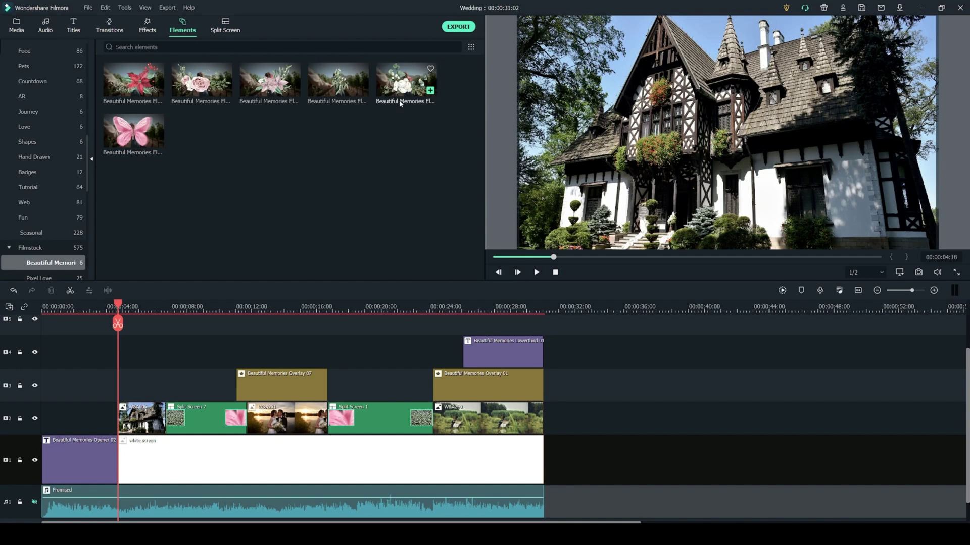
left_click(413, 87)
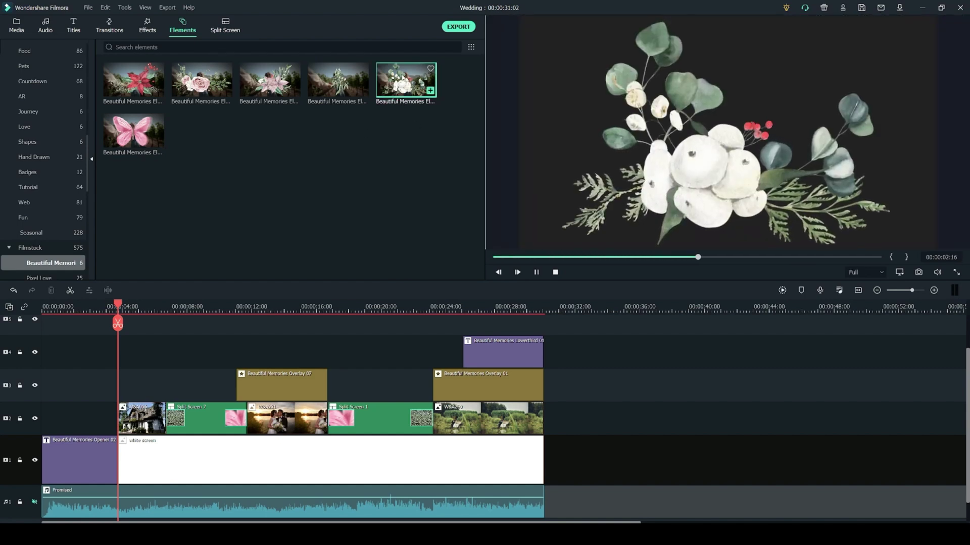
left_click_drag(408, 77, 123, 395)
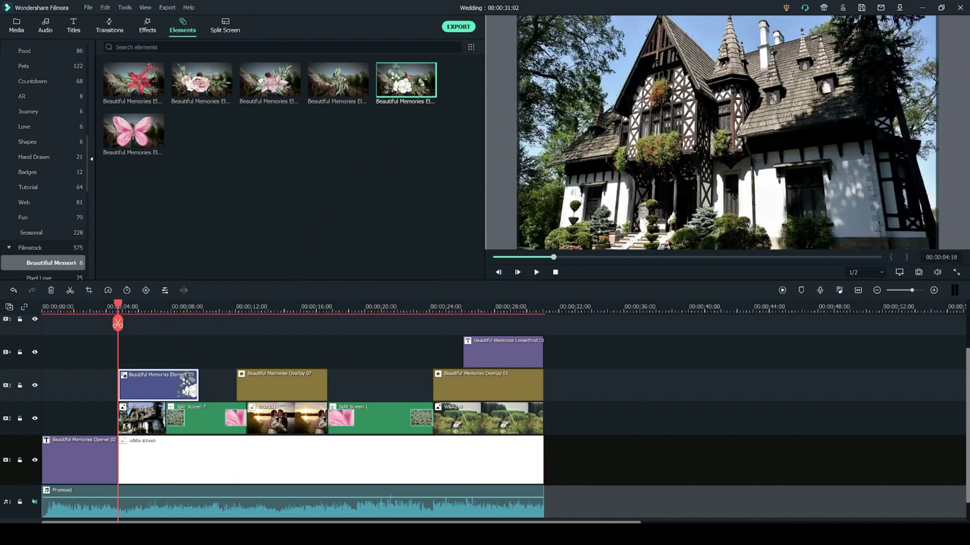
left_click_drag(198, 392, 165, 398)
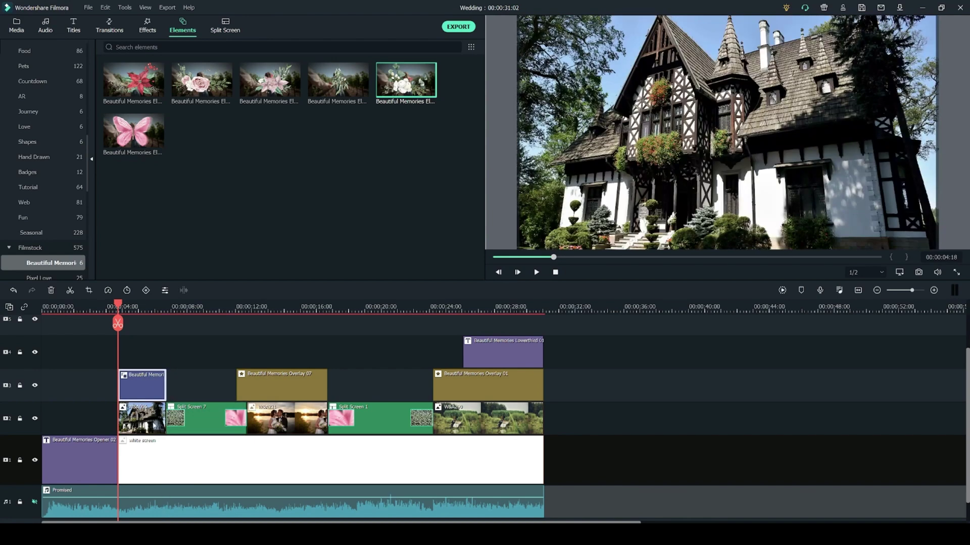
left_click(144, 320)
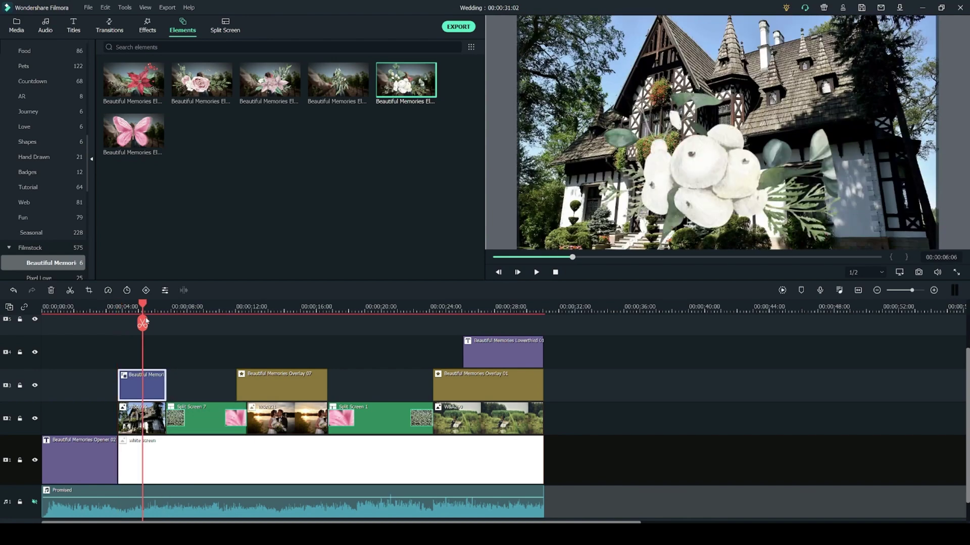
Shrink the white flower to about 60%, tilt it, and place it at the house's lower left
double_click(146, 389)
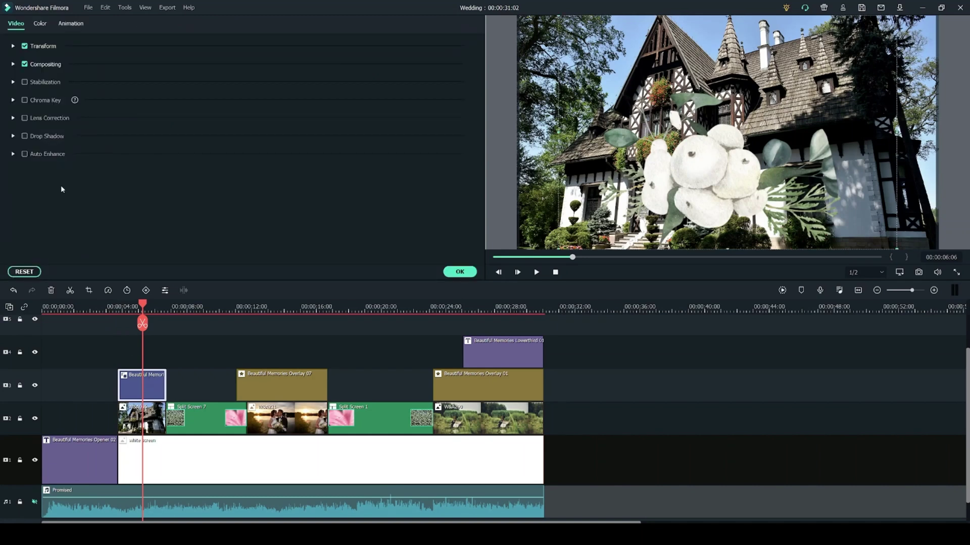
left_click(13, 47)
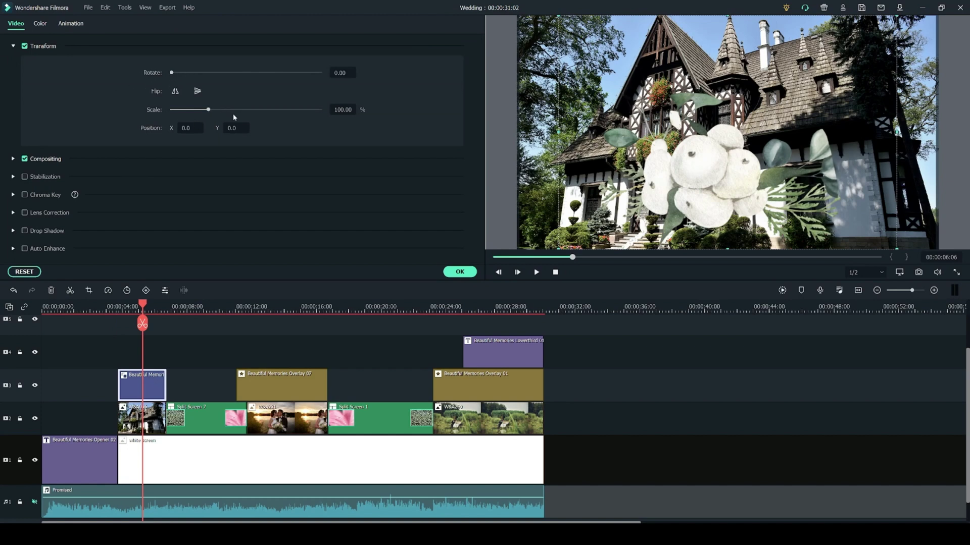
left_click_drag(687, 150, 577, 115)
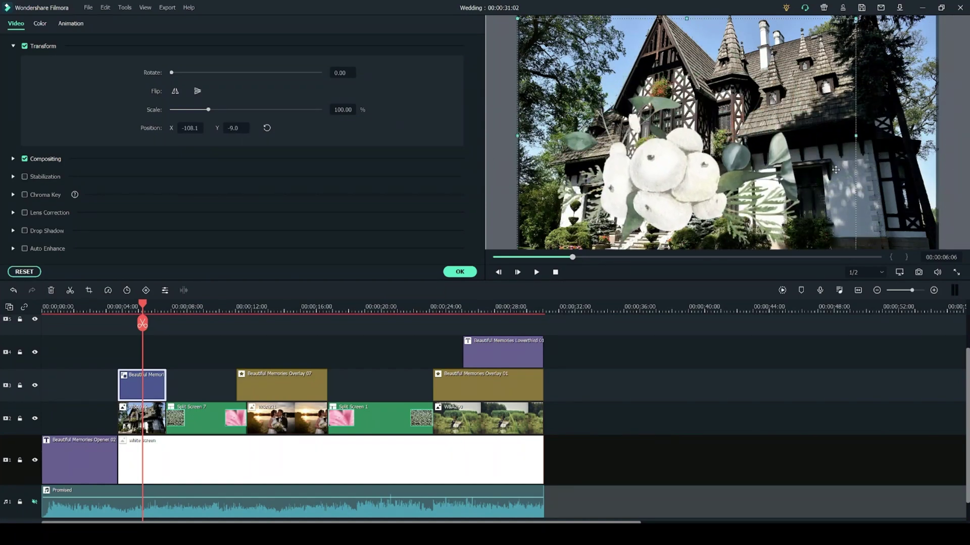
left_click_drag(853, 19, 723, 110)
left_click_drag(603, 218, 677, 180)
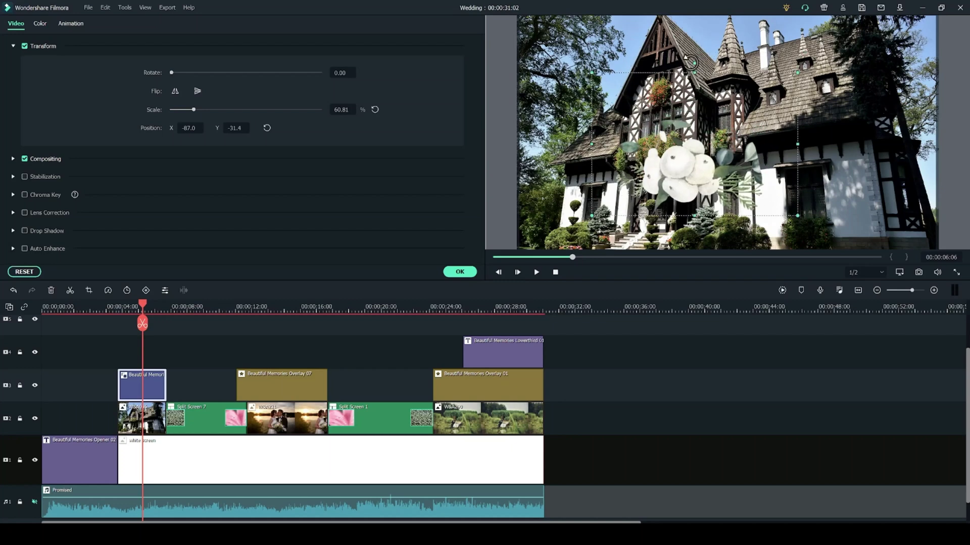
left_click_drag(691, 64, 633, 91)
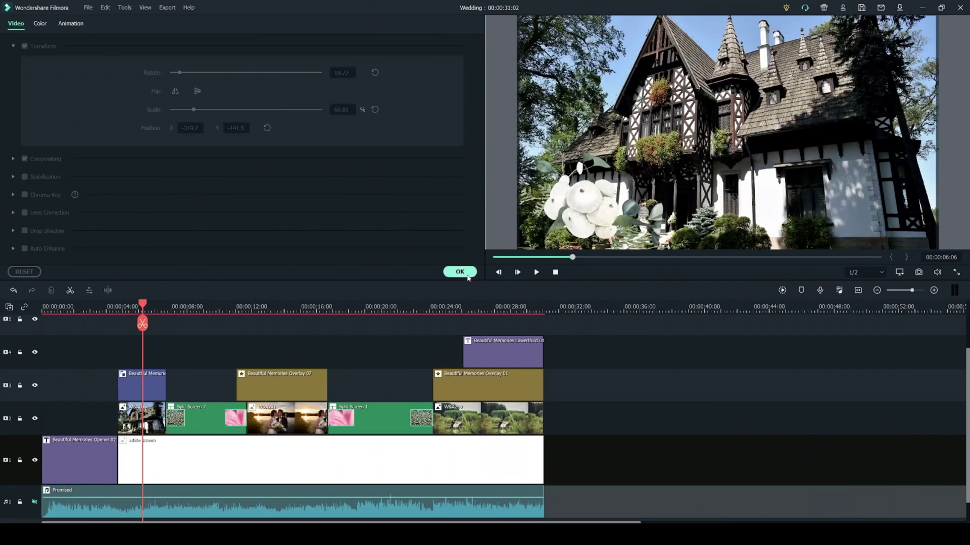
left_click(459, 272)
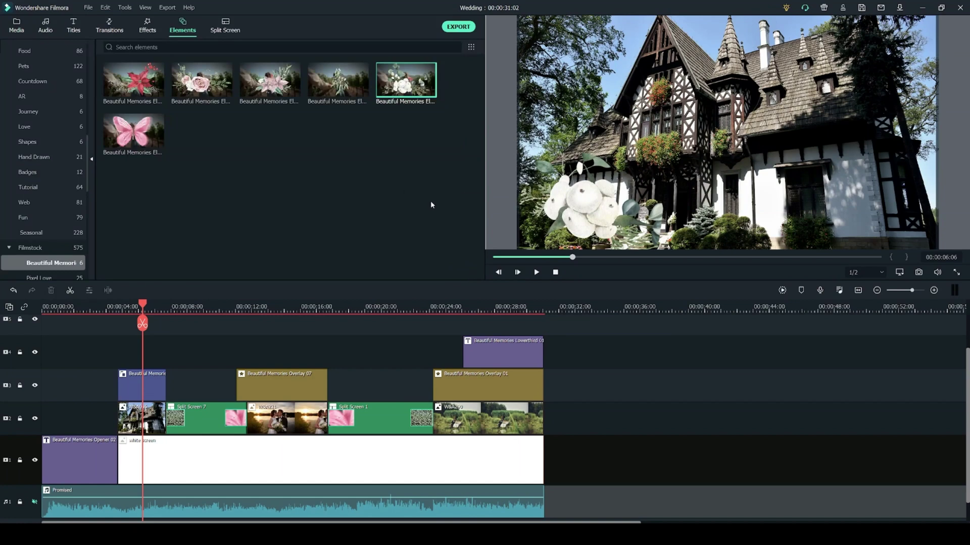
Add a pink poinsettia element to track 4, shorten it, rotate it to 270° and place it top right
left_click(275, 84)
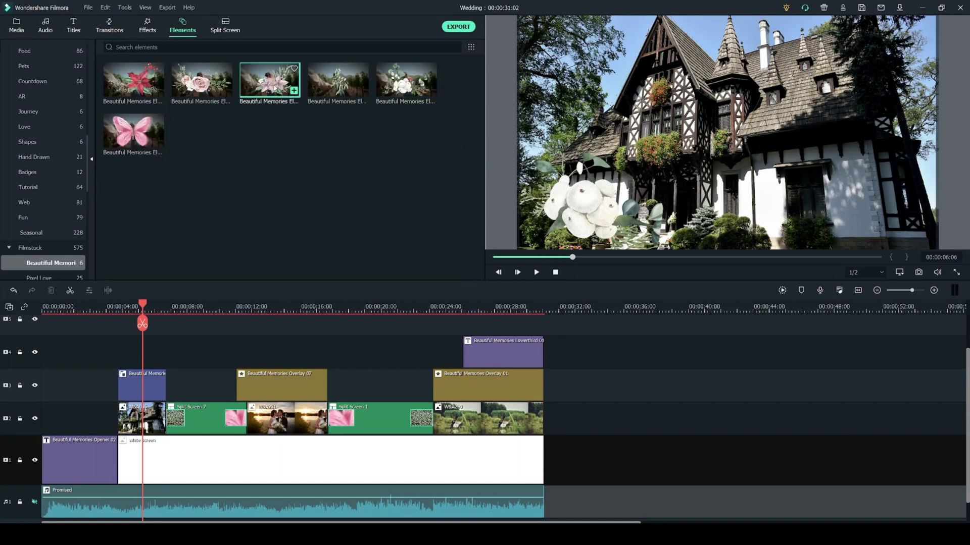
left_click_drag(275, 83, 165, 352)
double_click(151, 354)
left_click_drag(657, 101, 733, 143)
left_click_drag(737, 63, 598, 222)
left_click_drag(774, 123, 860, 80)
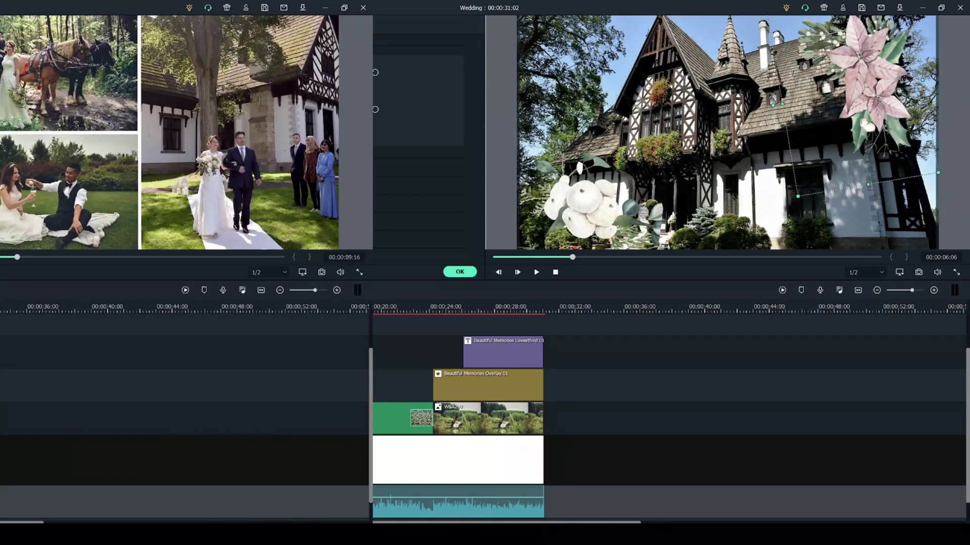
Confirm the poinsettia settings and return to the petal-framed kissing scene
left_click(294, 307)
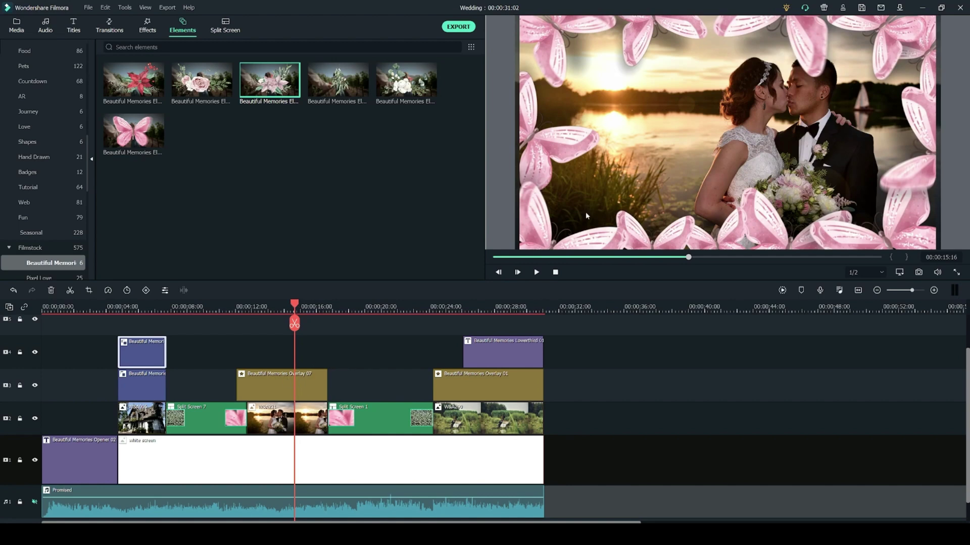
left_click(452, 307)
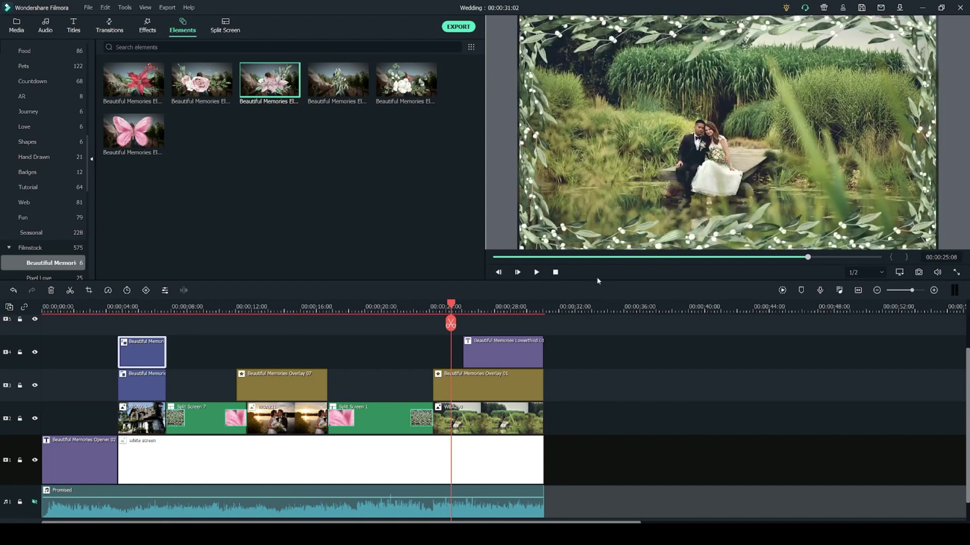
left_click(301, 307)
Replace Overlay 07 on track 3 with a fresh Beautiful Memories petal overlay and trim its length
left_click(293, 388)
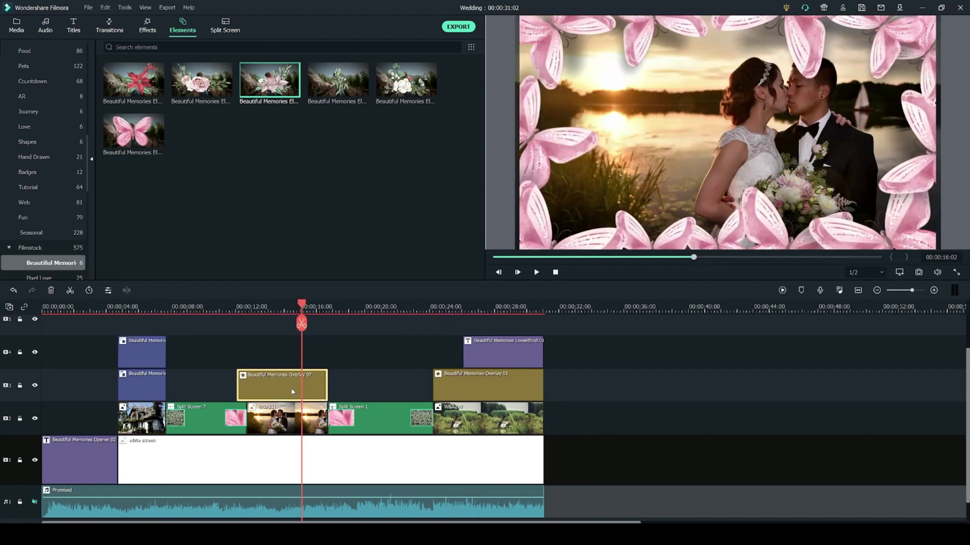
key("Delete")
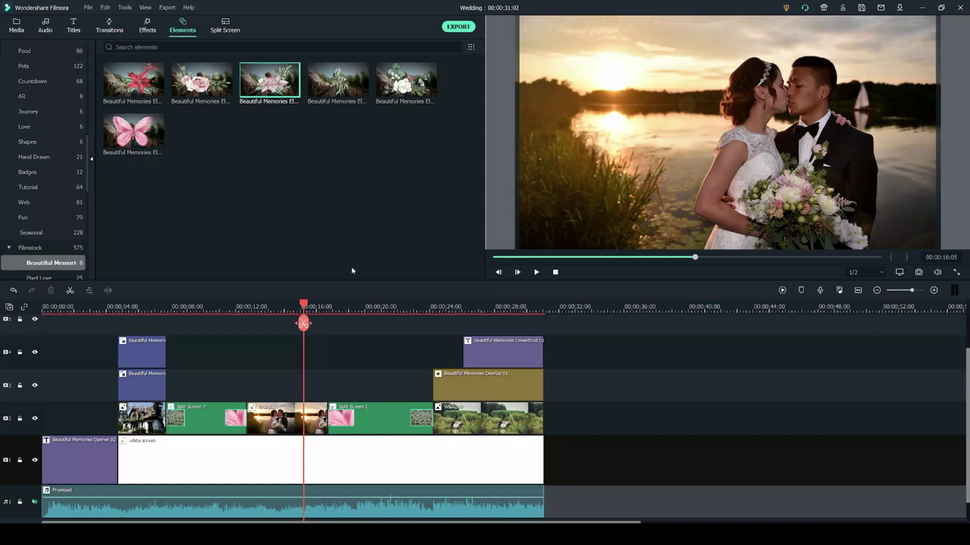
left_click(147, 27)
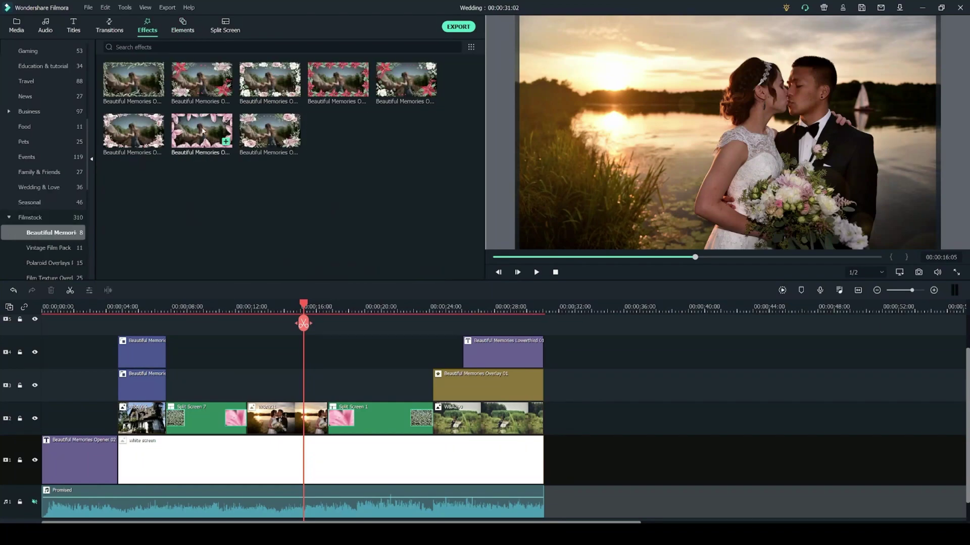
left_click_drag(203, 131, 249, 385)
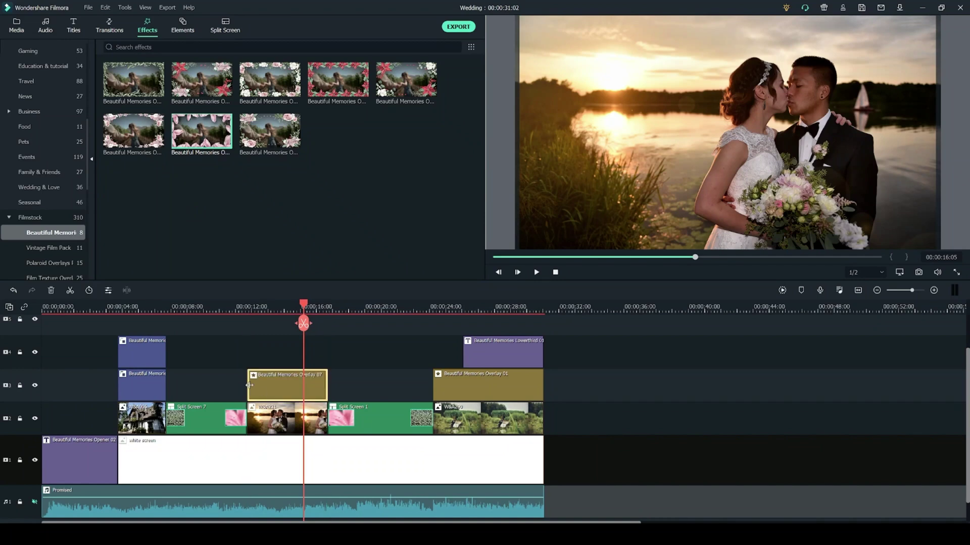
mouse_move(327, 388)
left_mouse_down()
mouse_move(401, 389)
mouse_move(328, 388)
left_mouse_up()
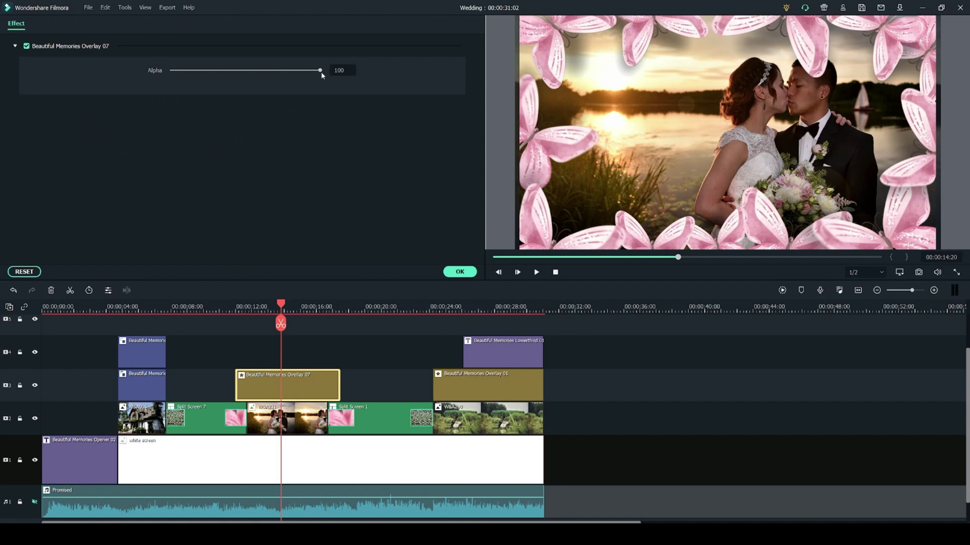
Lower the overlay's Alpha and play the split-screen photos from about 11 seconds to check
left_click_drag(267, 74, 209, 71)
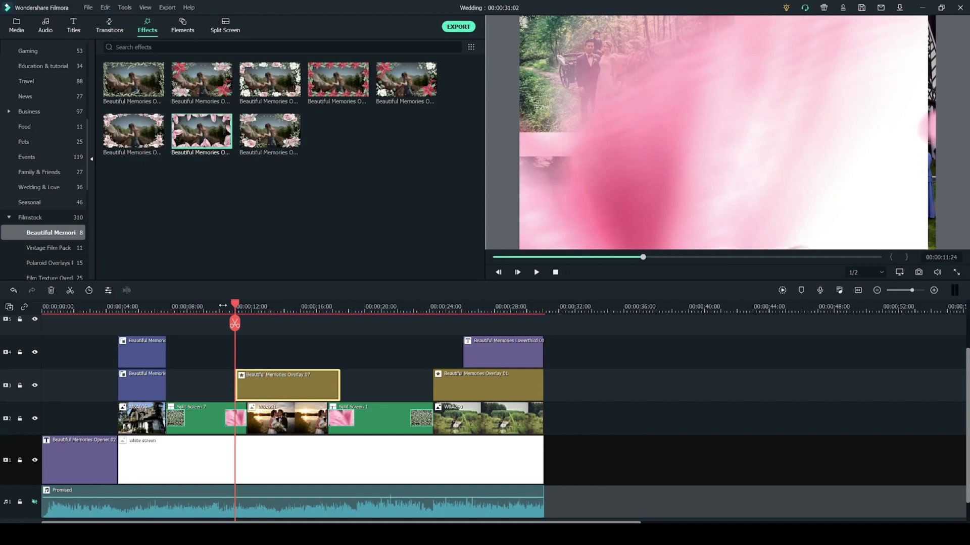
left_click(222, 306)
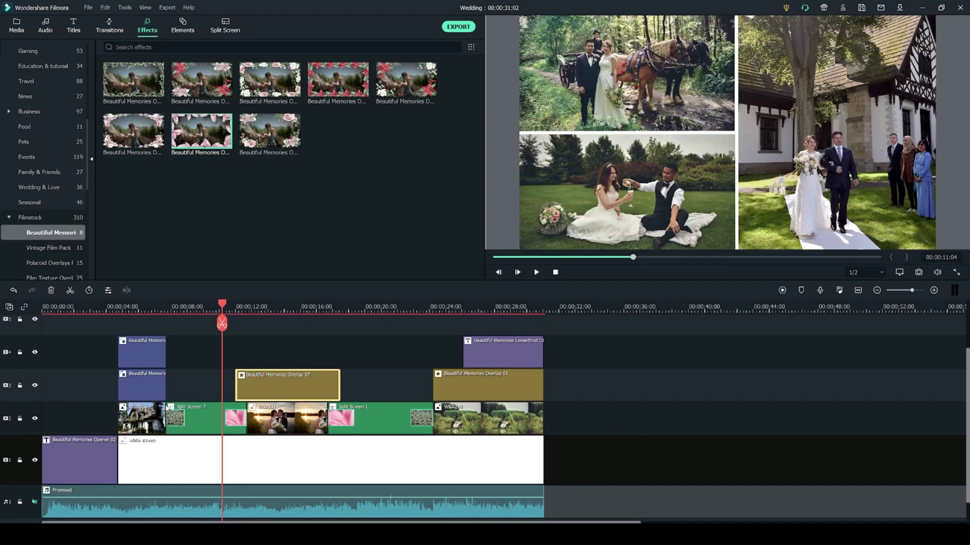
key("space")
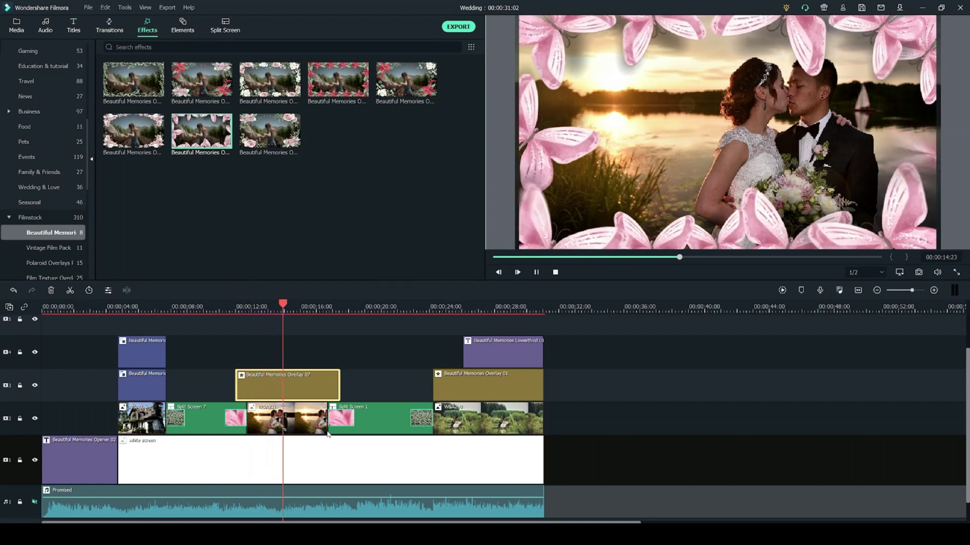
key("space")
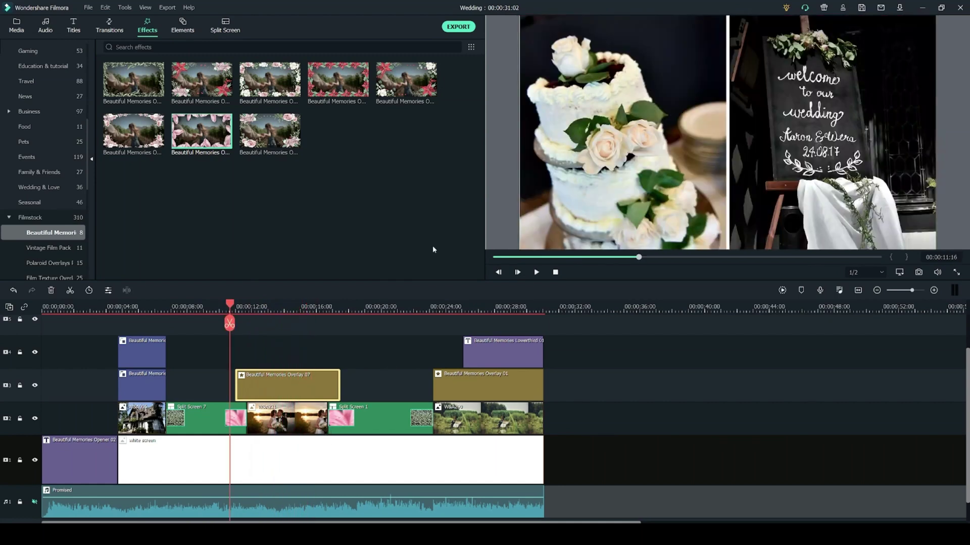
Replace Split Screen 7's old pink transition with the third Beautiful Memories transition from Filmstock
left_click(117, 29)
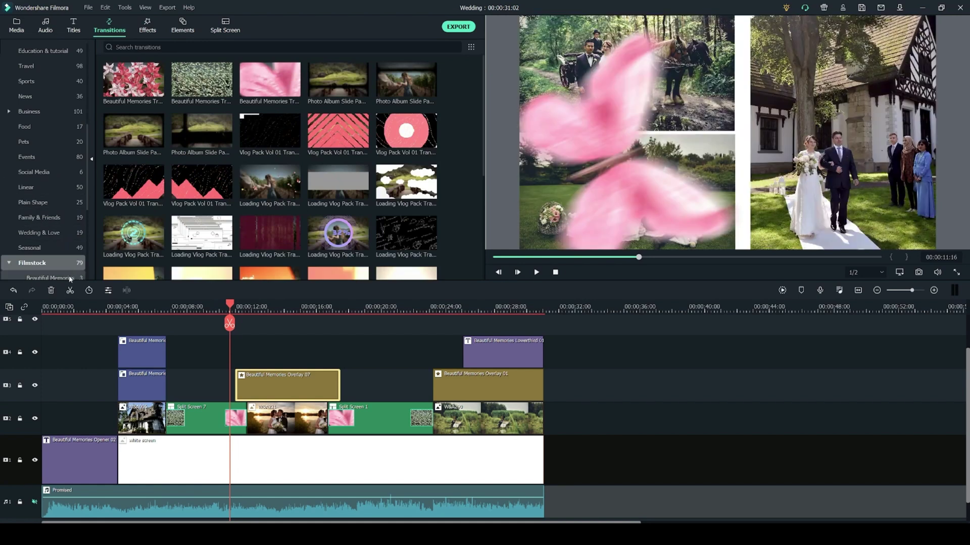
left_click(70, 278)
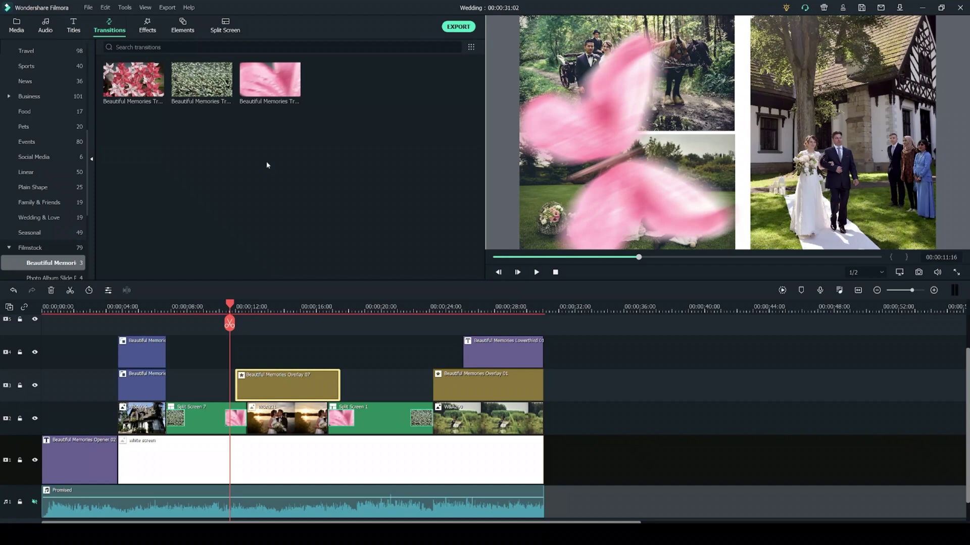
left_click(239, 423)
left_click(341, 352)
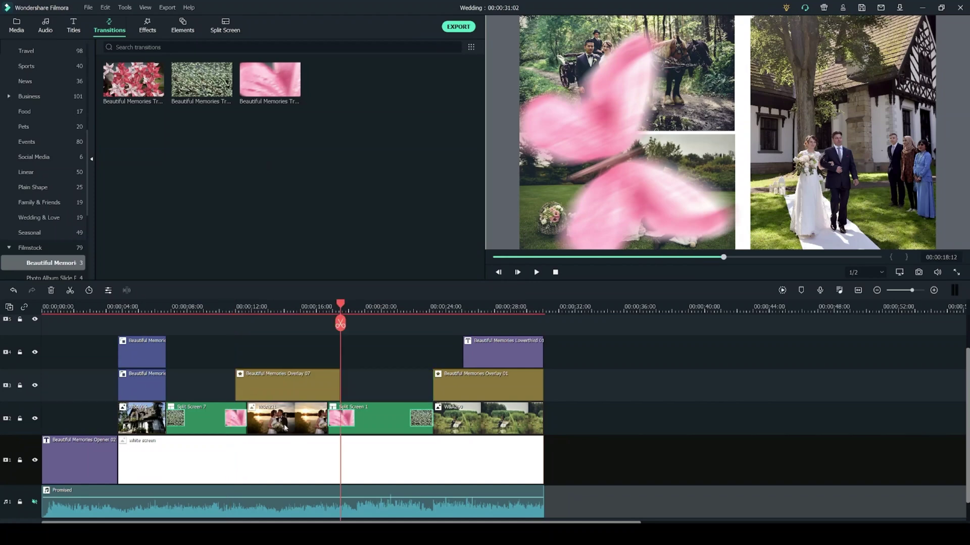
left_click(222, 420)
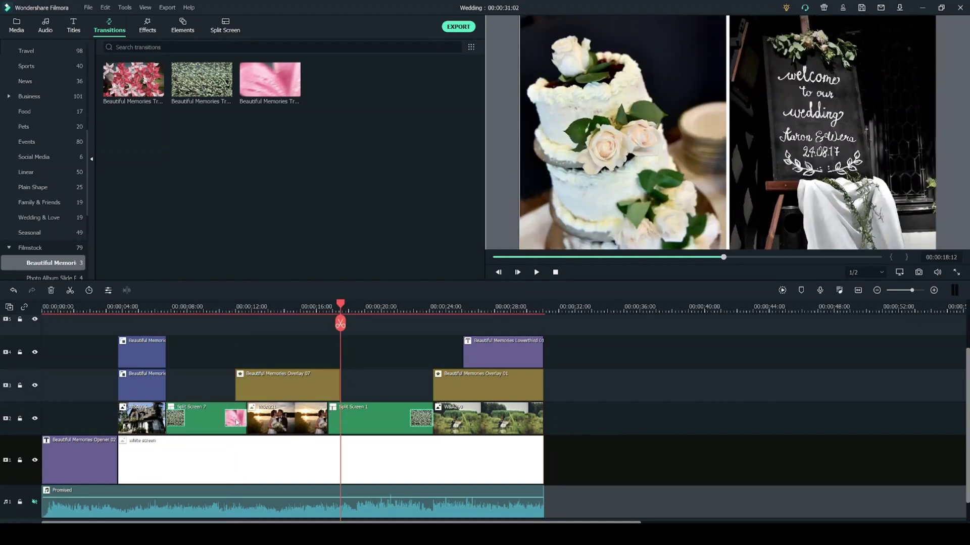
key("Delete")
left_click(249, 308)
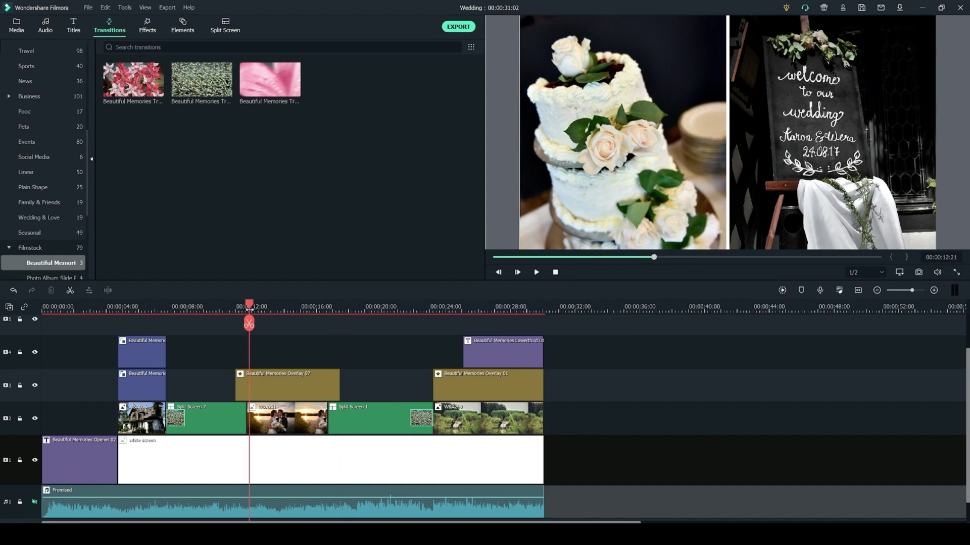
left_click_drag(276, 89, 249, 424)
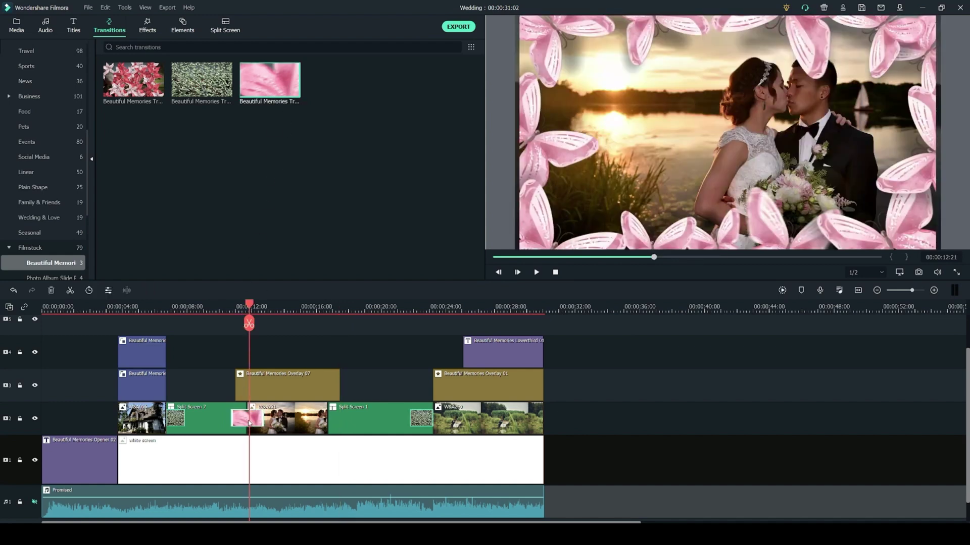
Lengthen the pink petal transition, shift it earlier, and add another copy at the next cut
scroll(546, 425, "up", 3)
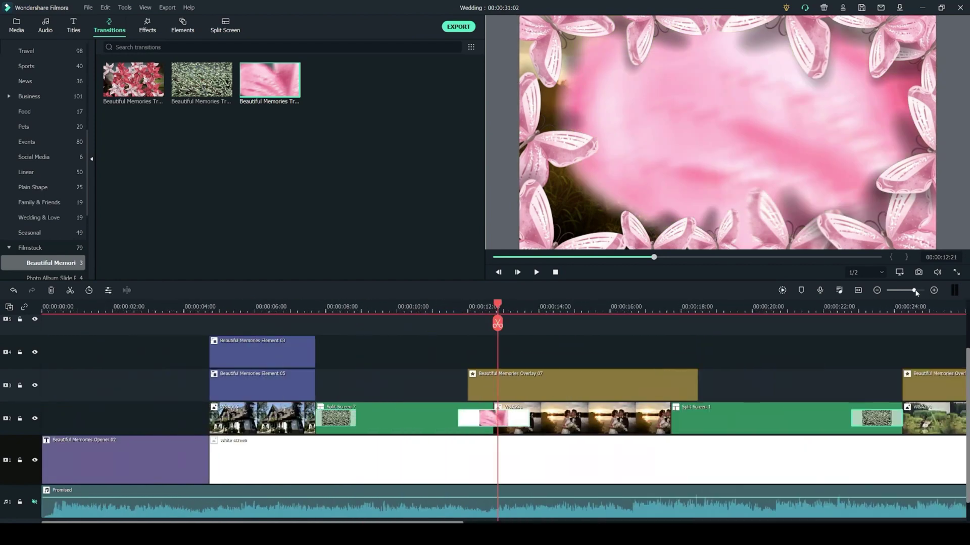
left_click_drag(544, 419, 582, 419)
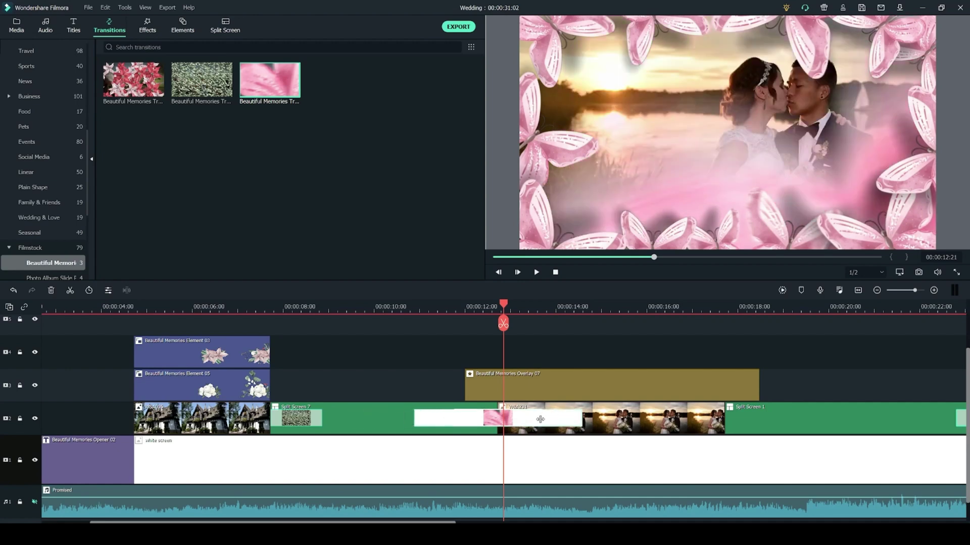
left_click_drag(555, 420, 431, 425)
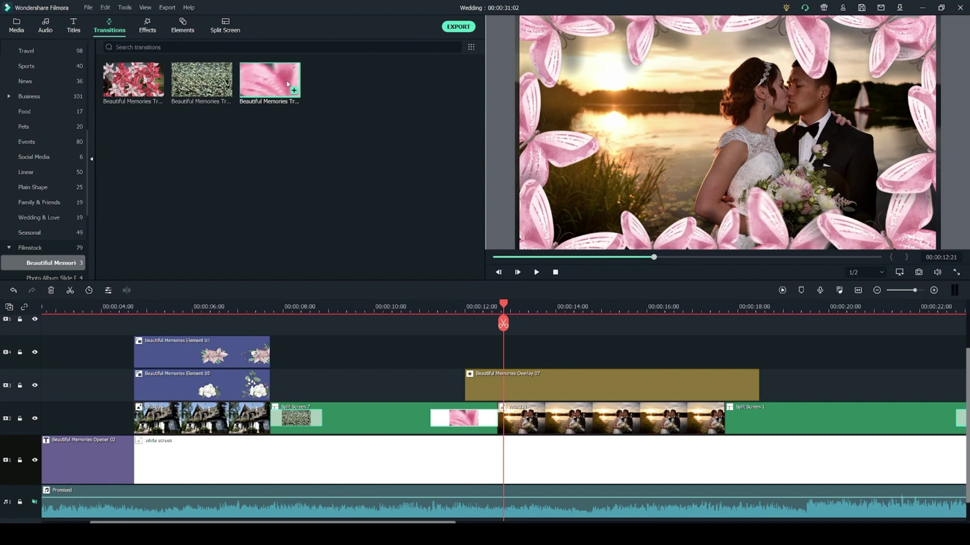
left_click_drag(282, 86, 723, 422)
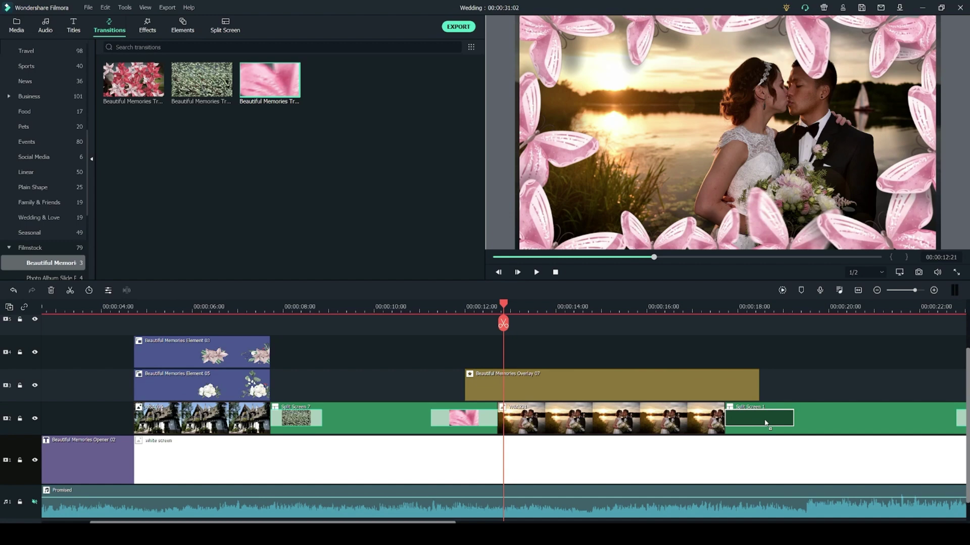